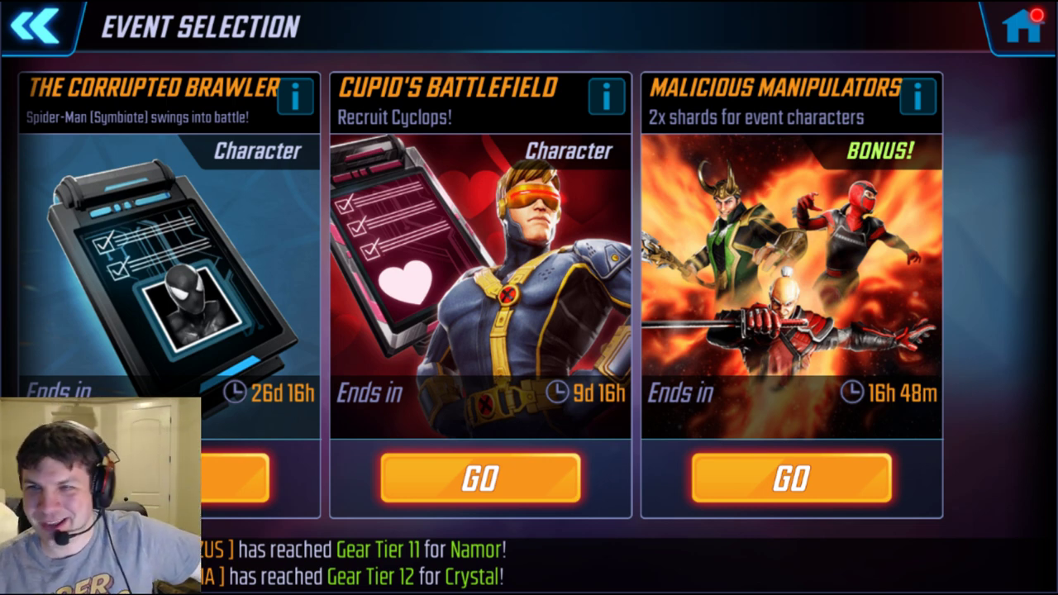
Step: Open the Beloved Battles milestone of the Cupid's Battlefield event and check how its points are scored
click(506, 493)
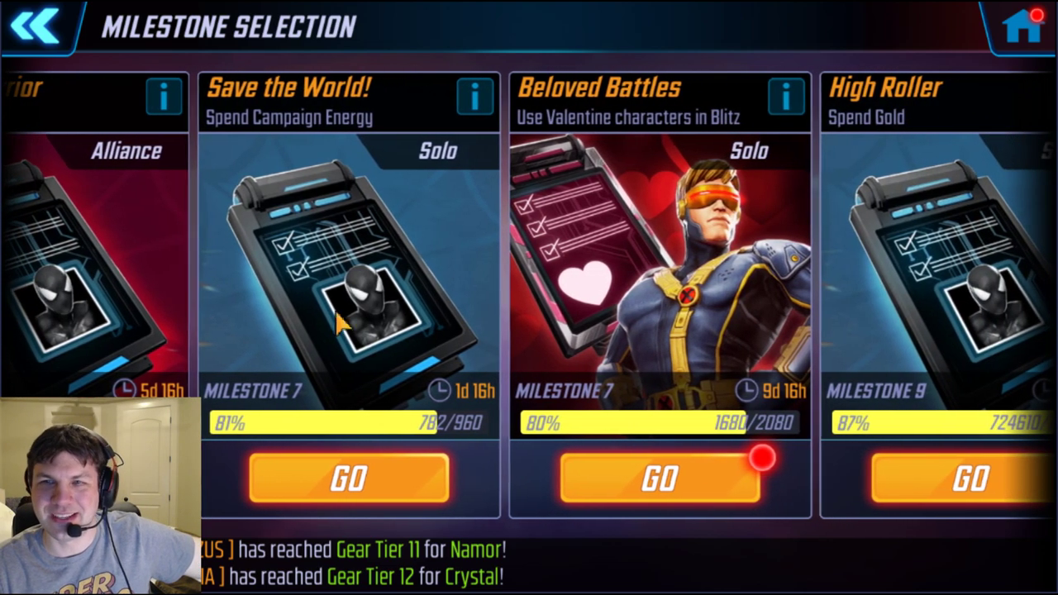
drag(336, 310, 744, 314)
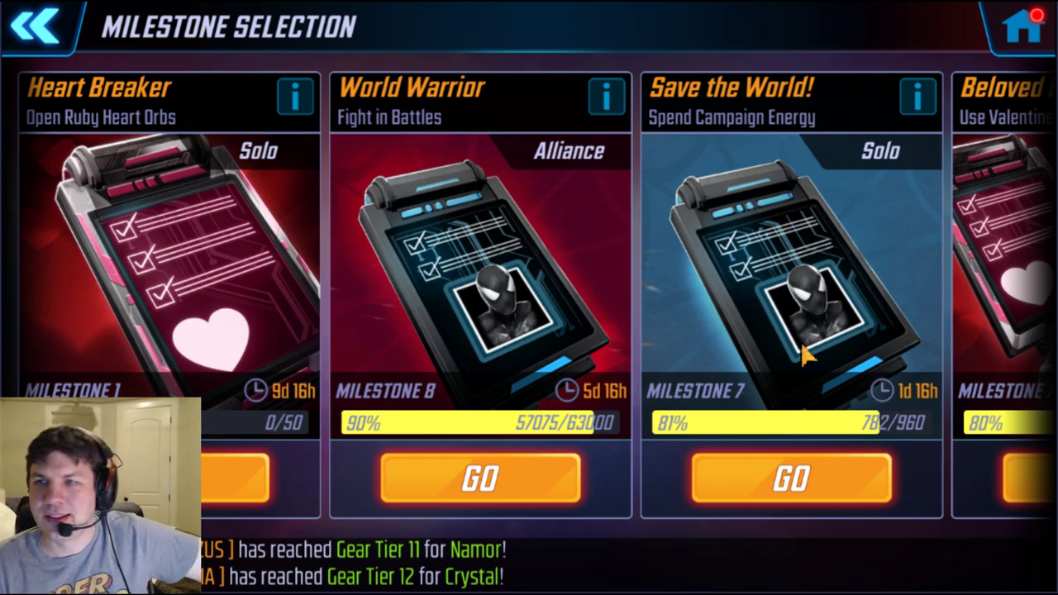
drag(800, 351, 200, 299)
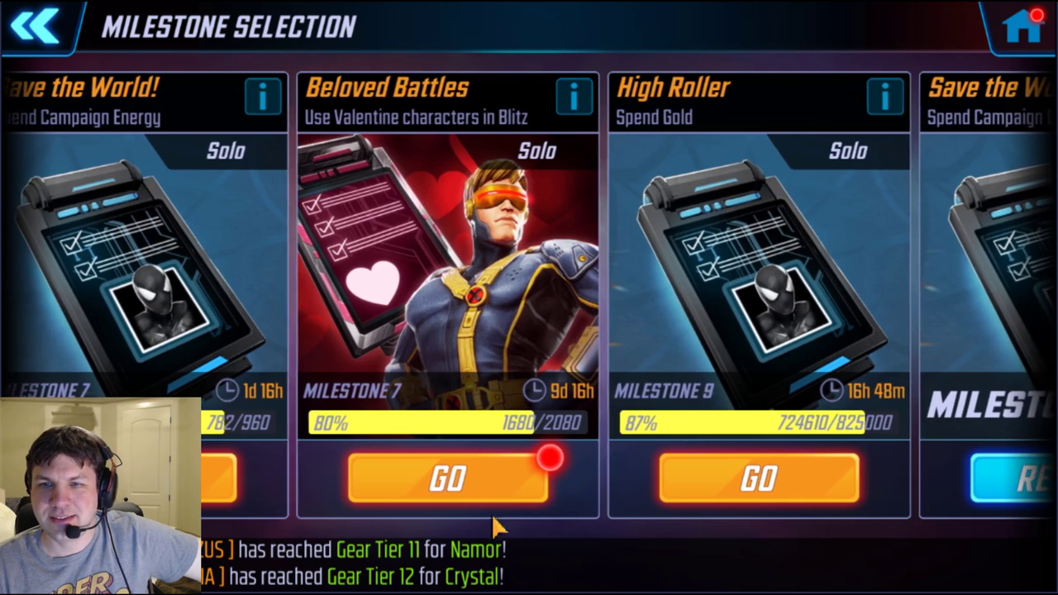
click(482, 499)
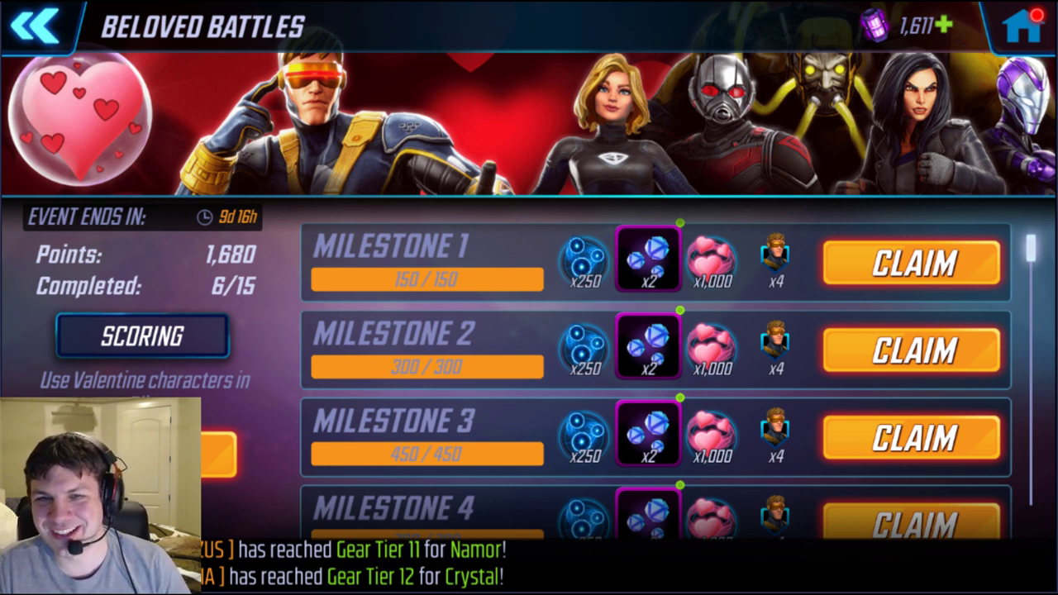
click(142, 335)
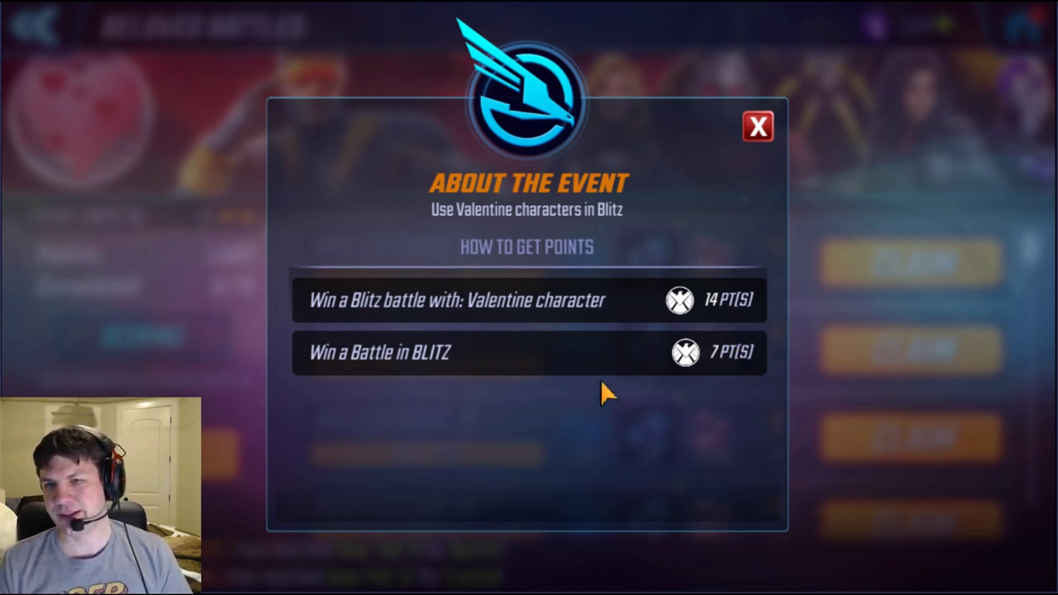
click(768, 126)
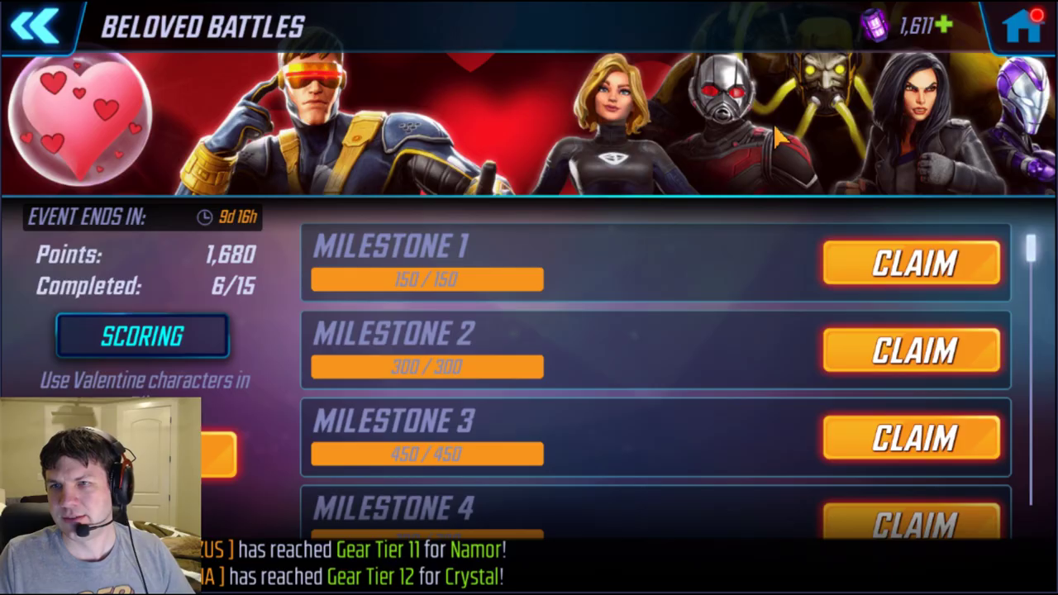
Step: Open the character roster from the home screen and filter it to Valentine characters
click(1023, 27)
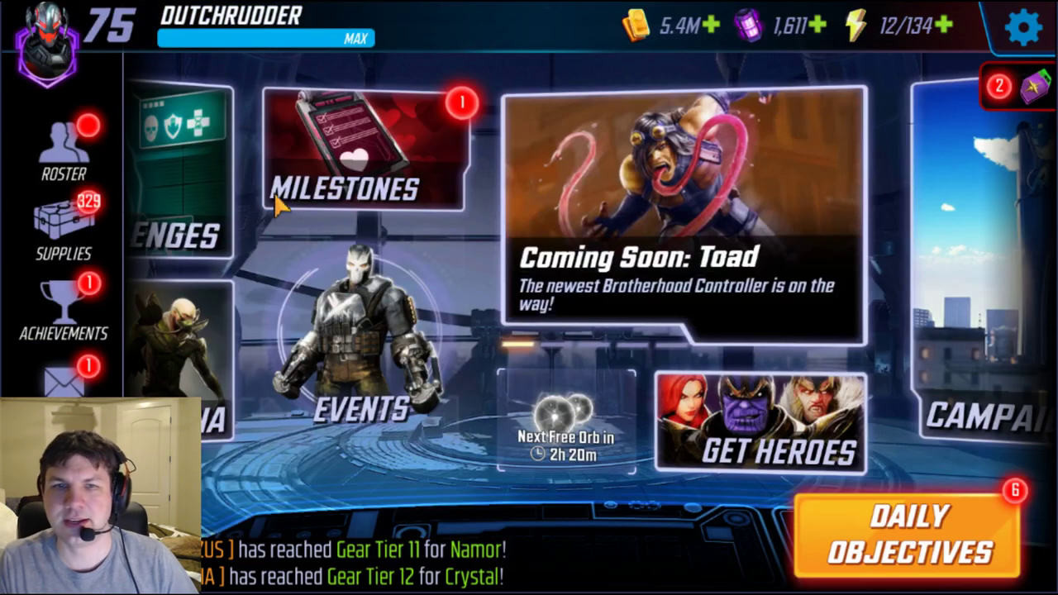
click(64, 149)
click(15, 281)
drag(330, 218, 324, 496)
click(68, 355)
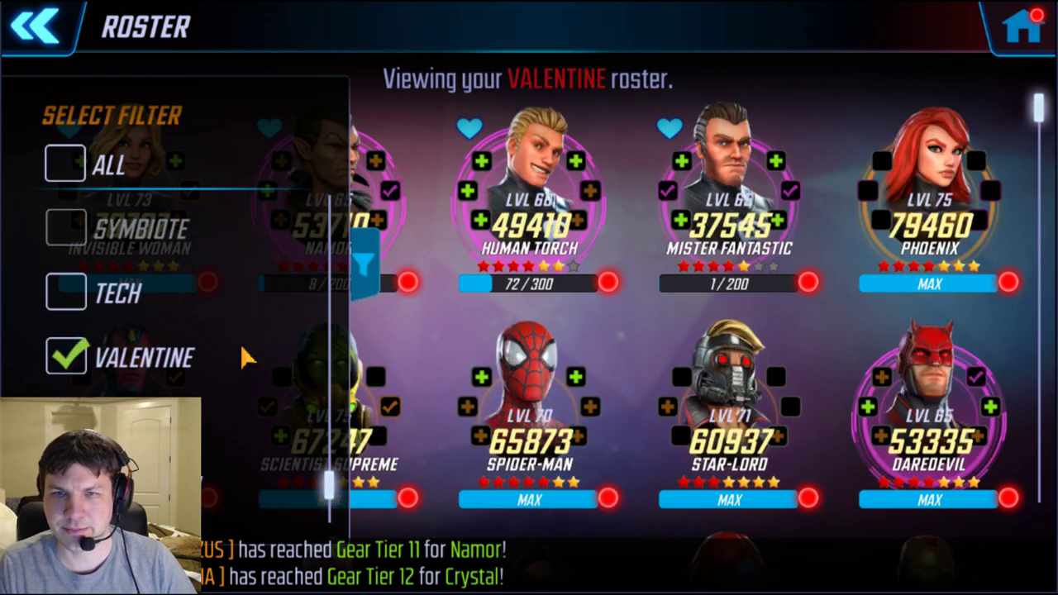
click(368, 266)
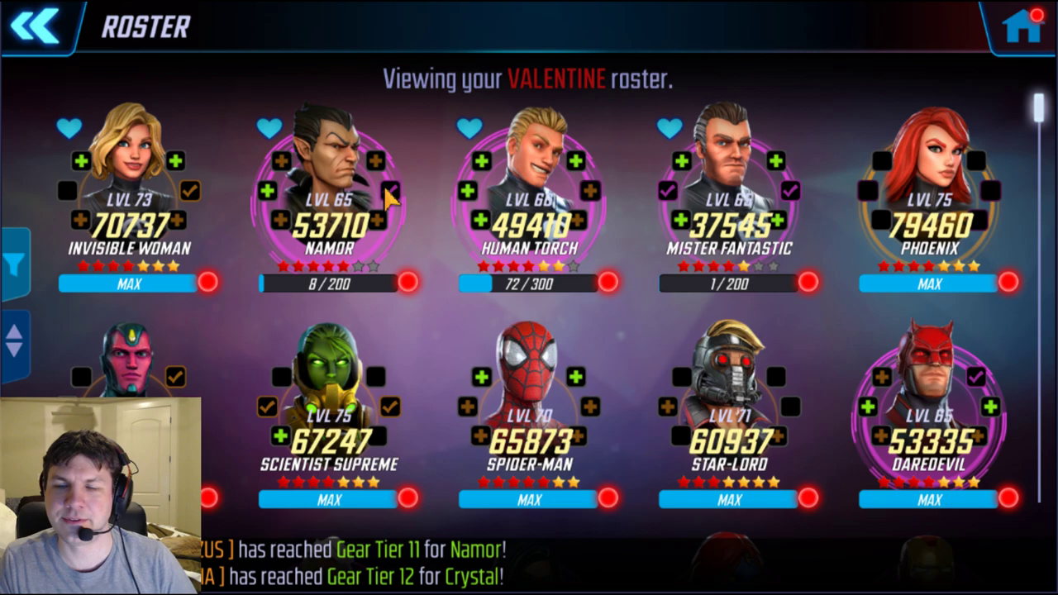
Step: Look through the whole Valentine roster to see which characters qualify and how strong they are
drag(807, 330, 739, 107)
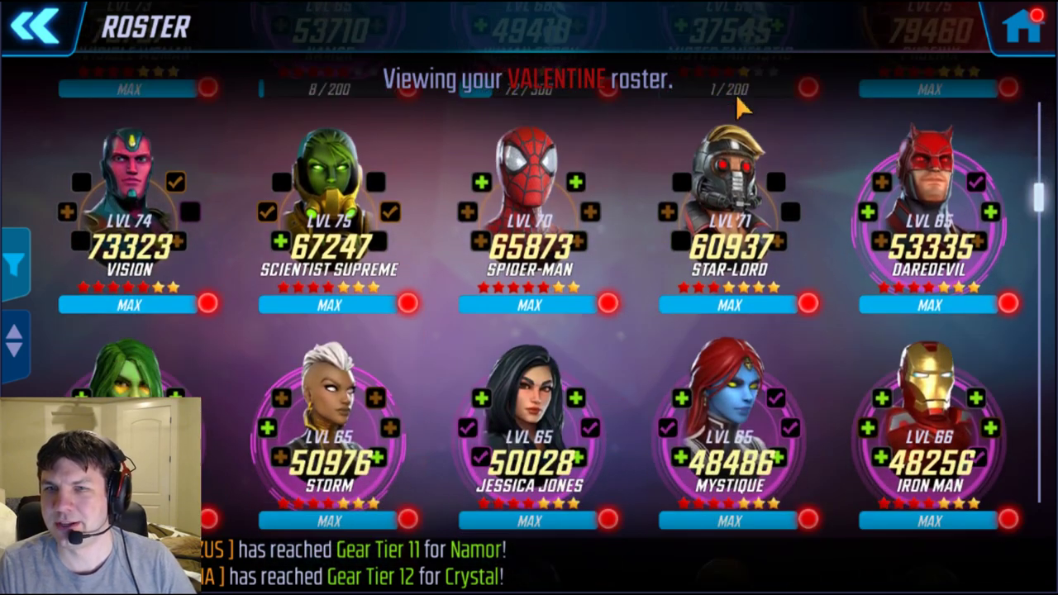
scroll(449, 236, down, 2)
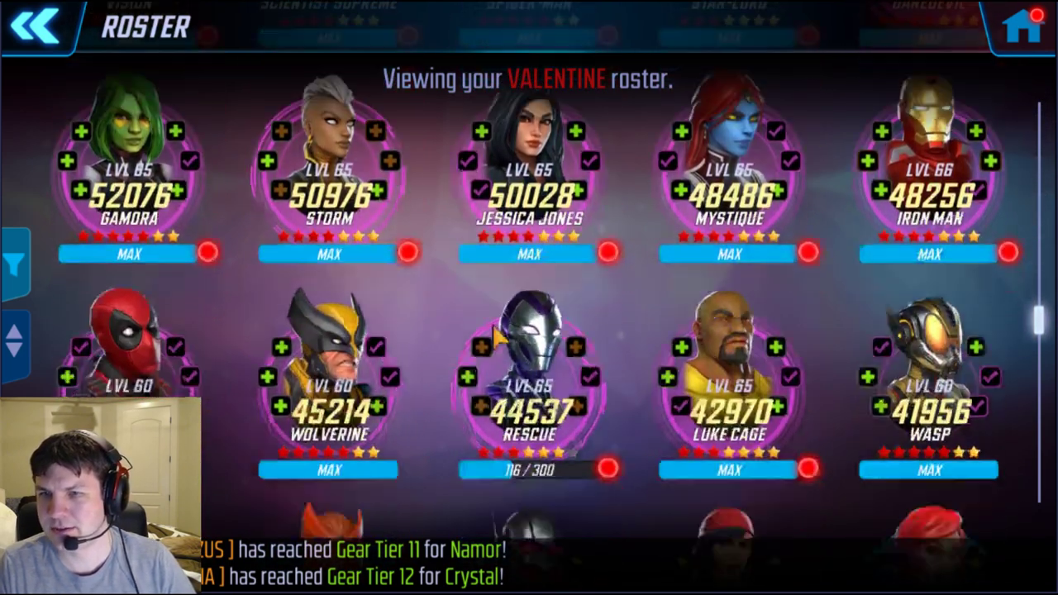
scroll(488, 351, down, 2)
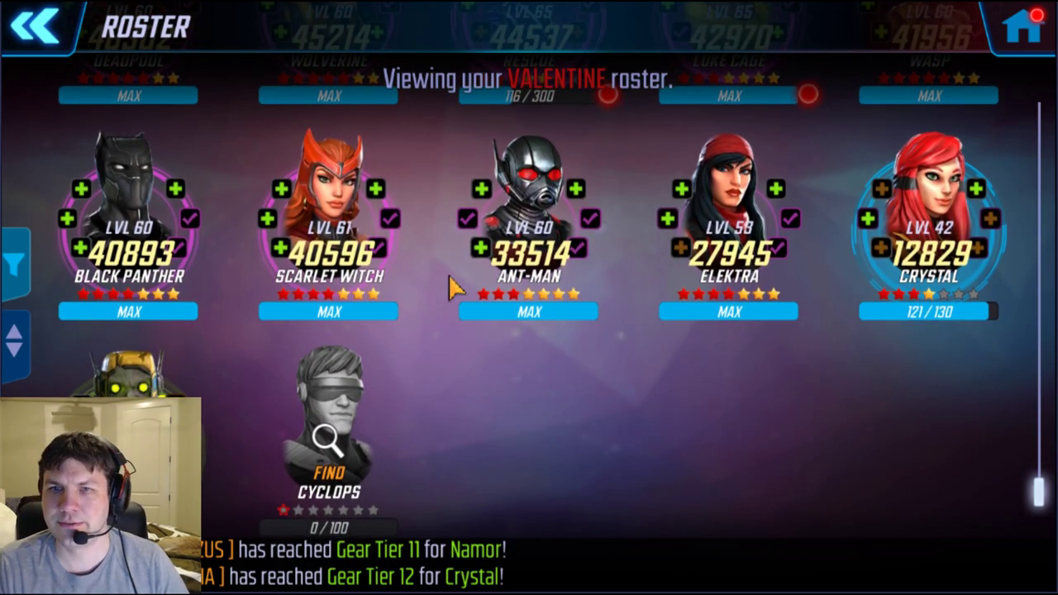
scroll(449, 277, up, 10)
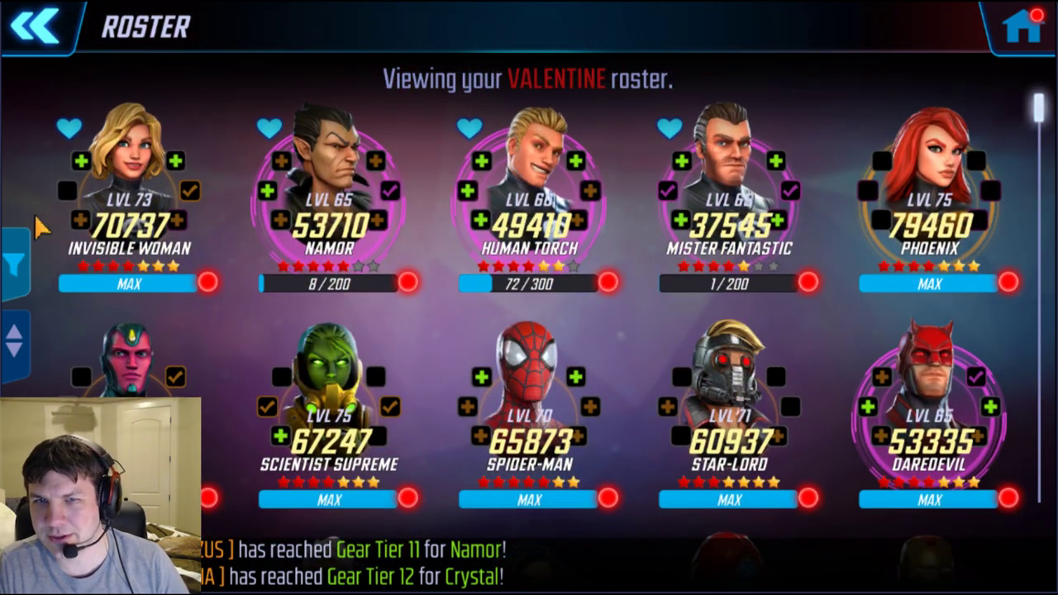
scroll(512, 279, down, 3)
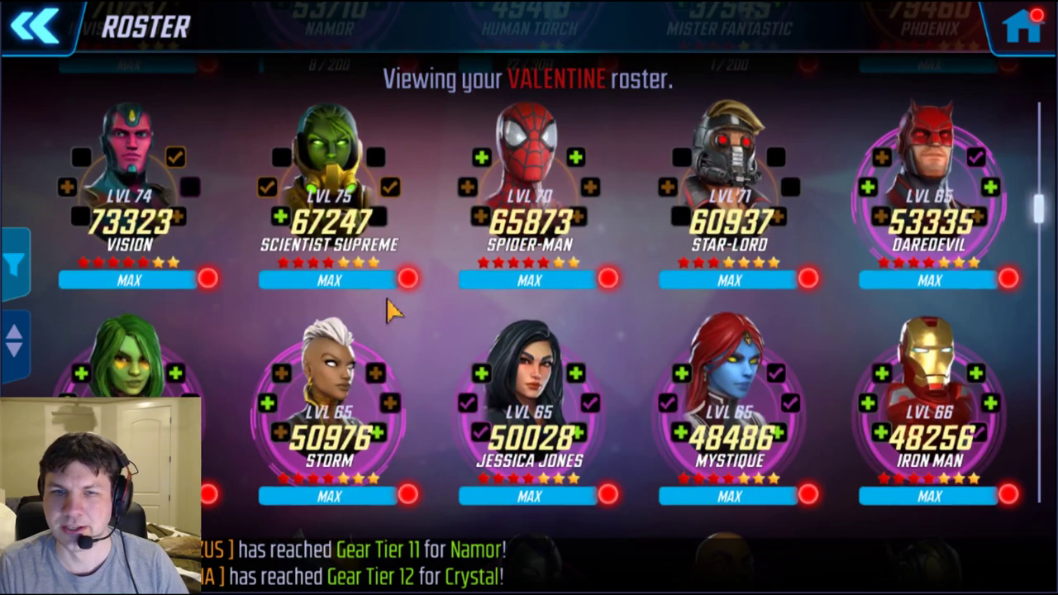
scroll(392, 310, up, 3)
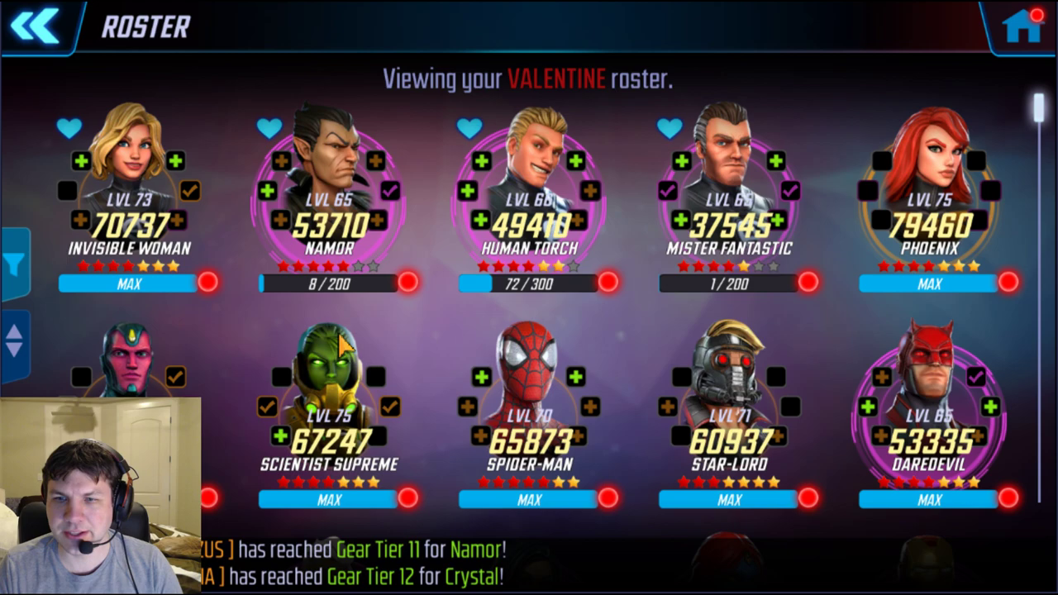
Step: Return to the milestone selection from the roster and reopen the Beloved Battles milestone
click(1021, 29)
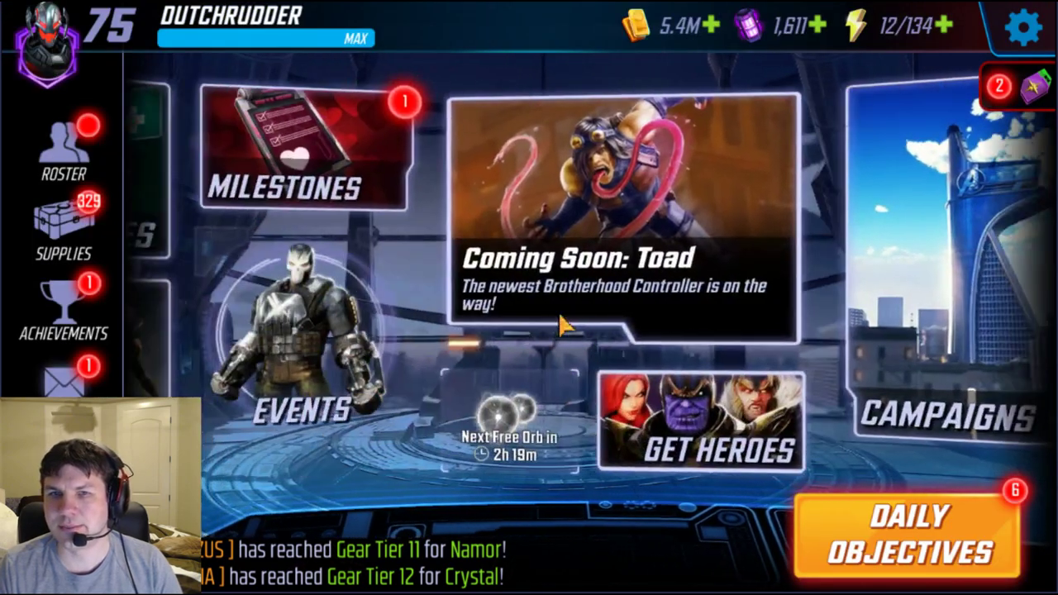
click(447, 165)
drag(548, 413, 291, 348)
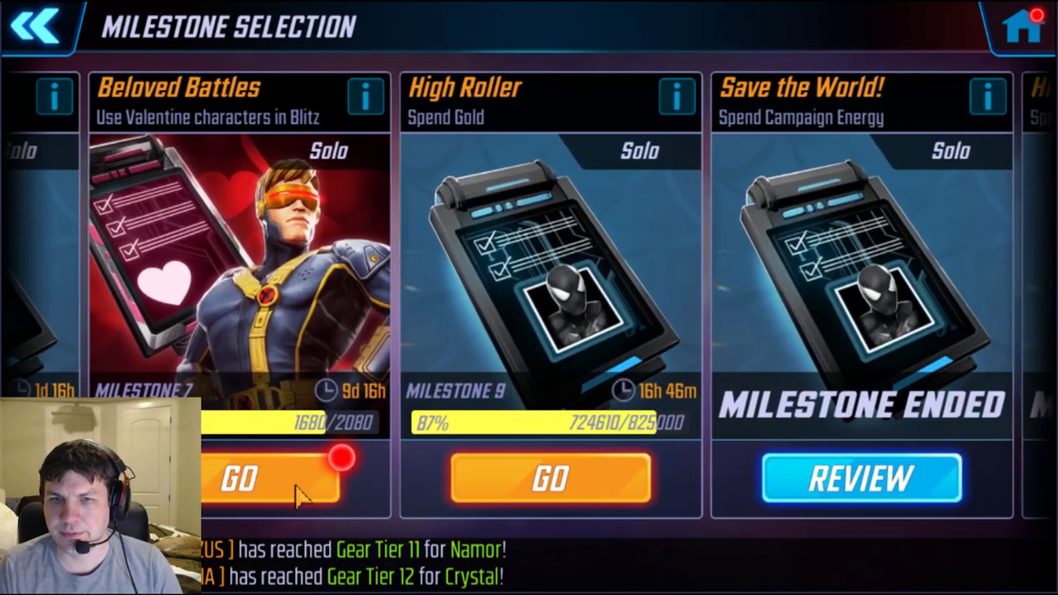
click(298, 488)
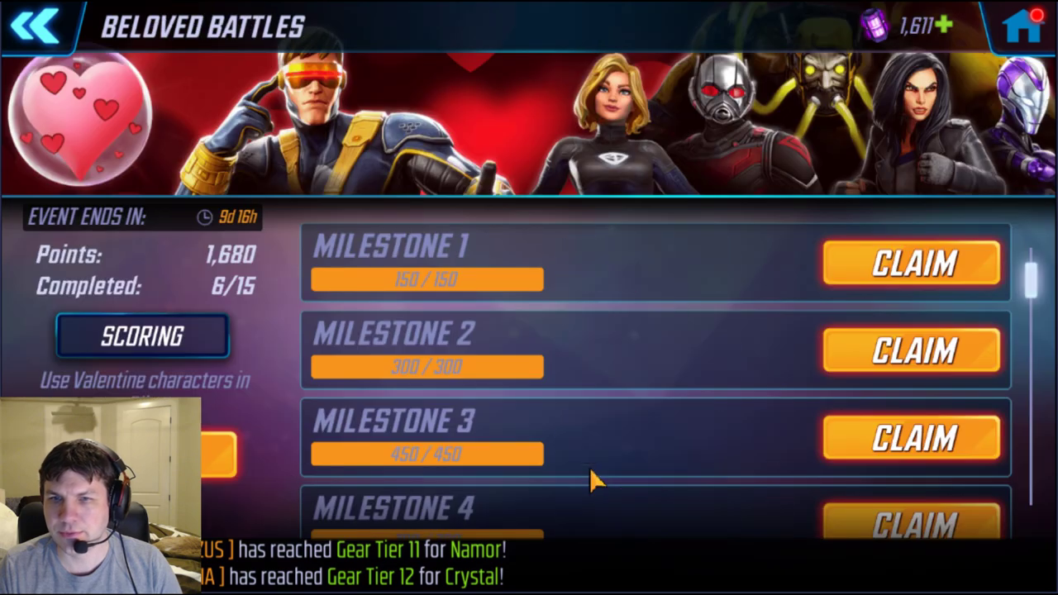
Step: Review the point requirements and rewards of the Beloved Battles milestones from 1 through 15
scroll(591, 473, down, 5)
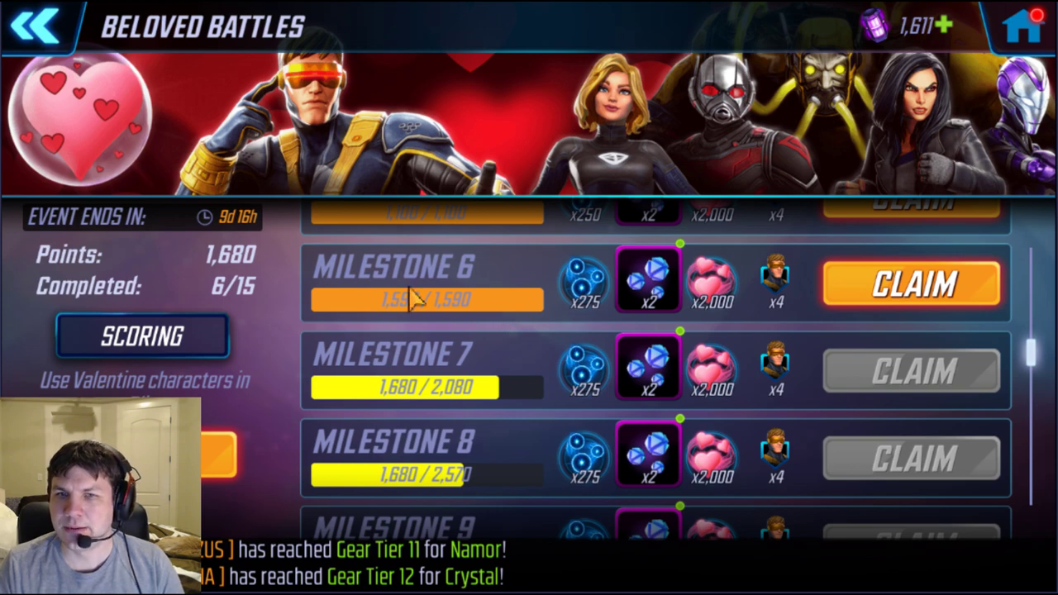
scroll(521, 472, down, 6)
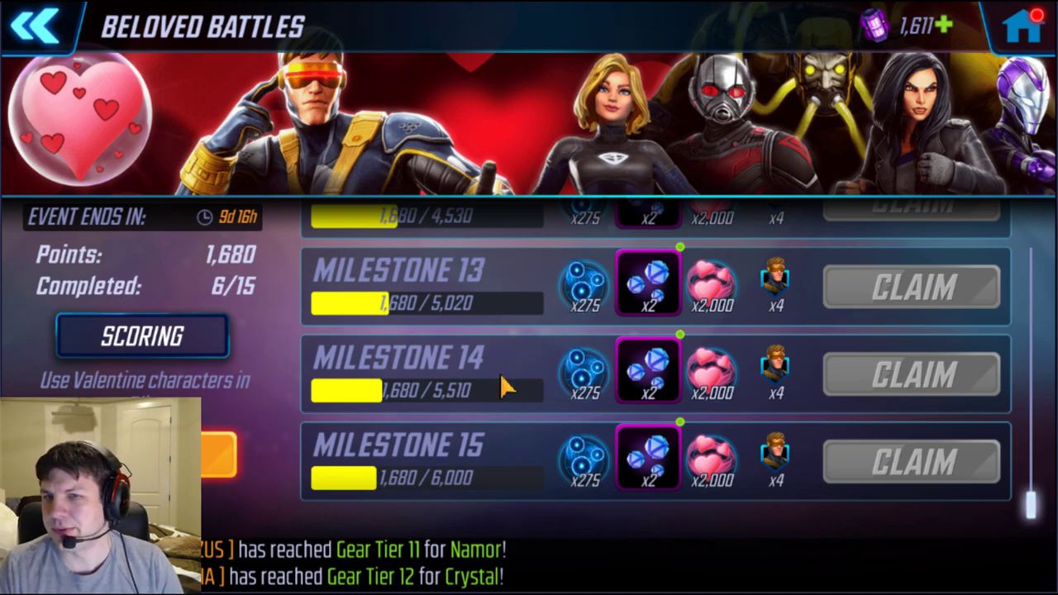
scroll(504, 385, up, 4)
scroll(505, 277, up, 6)
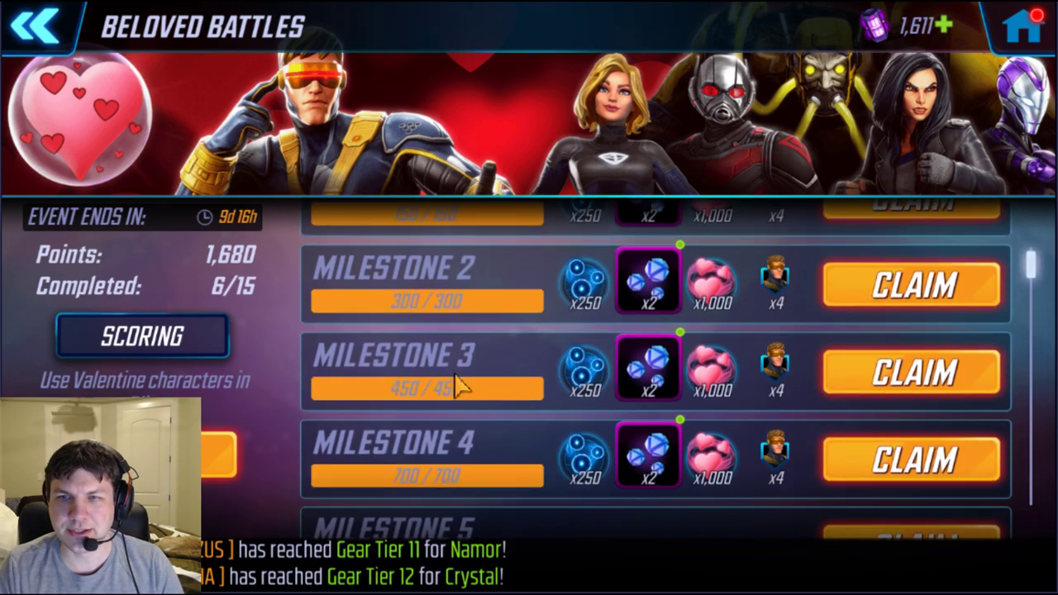
drag(461, 385, 519, 150)
scroll(515, 449, down, 8)
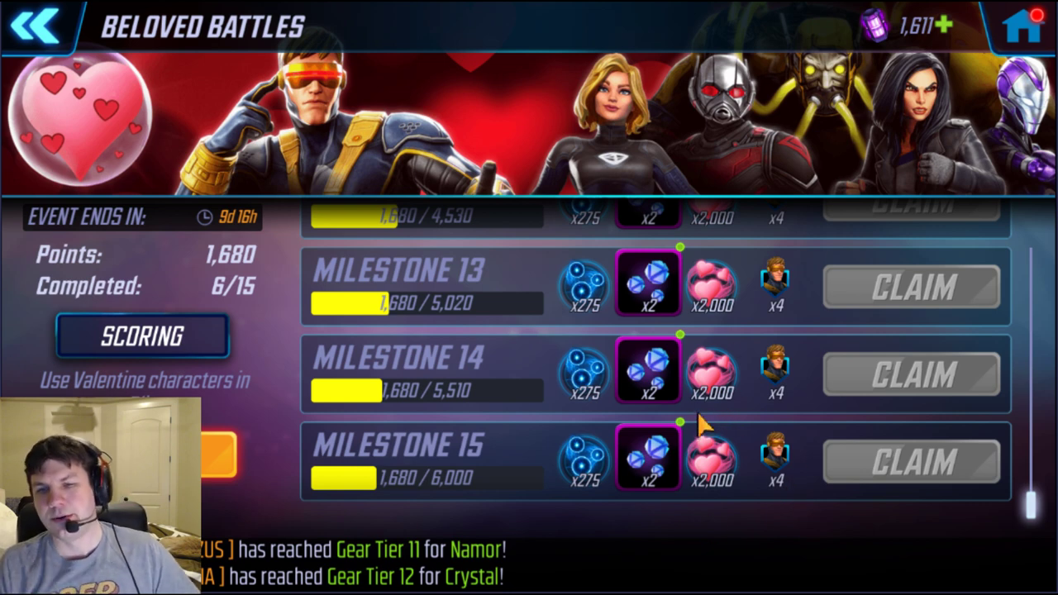
Step: Switch to the Heart Breaker milestone and check how many points opening orbs gives
click(63, 33)
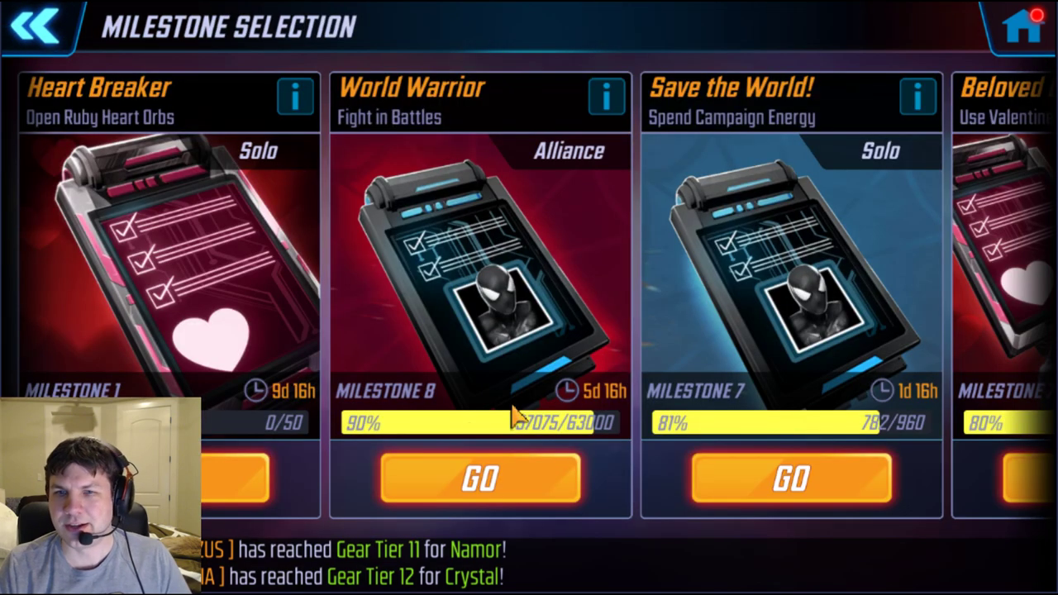
click(240, 478)
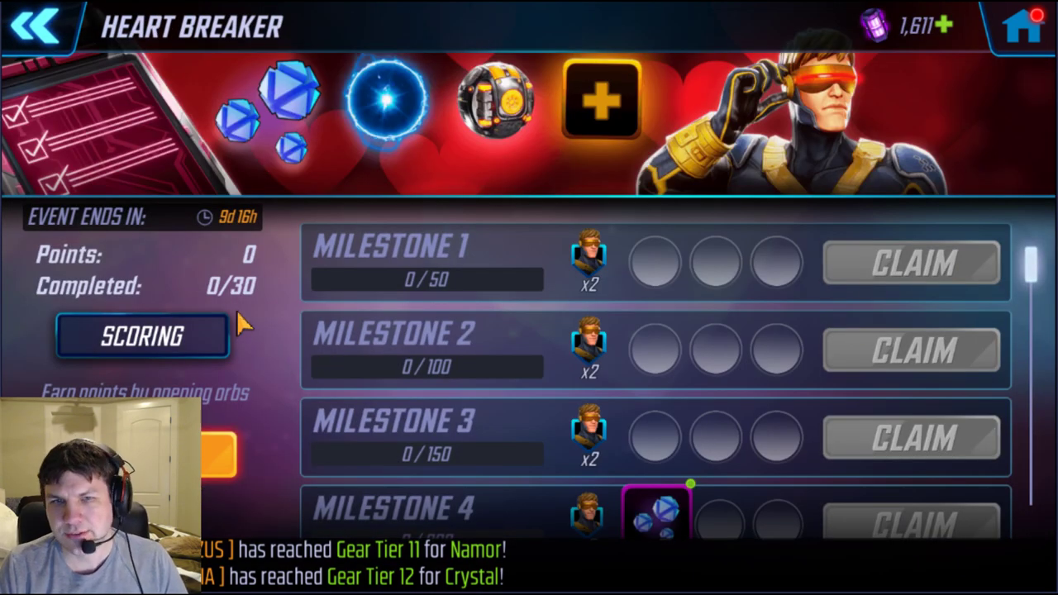
click(124, 343)
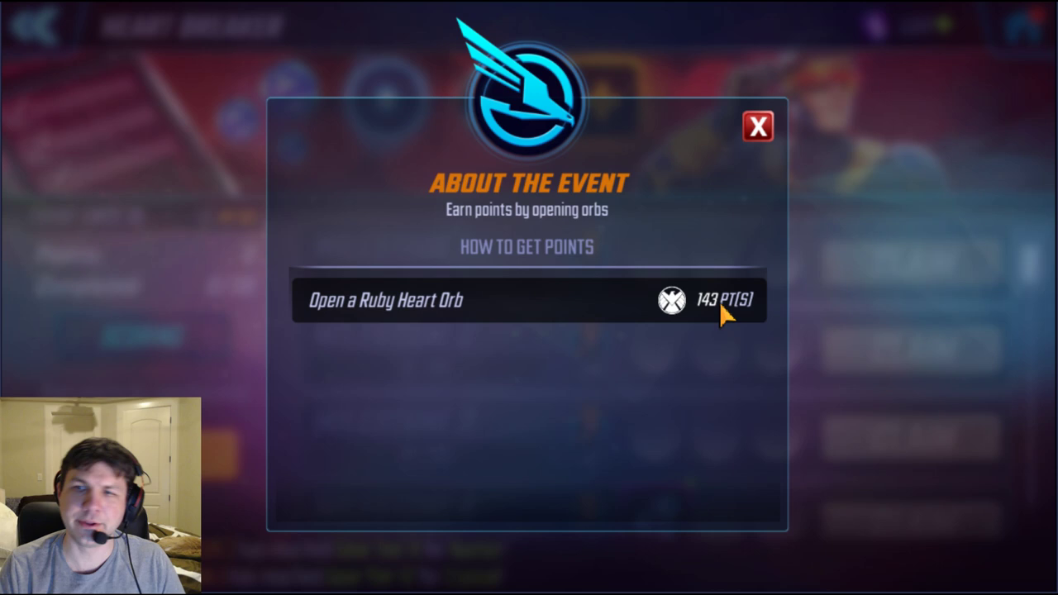
click(756, 128)
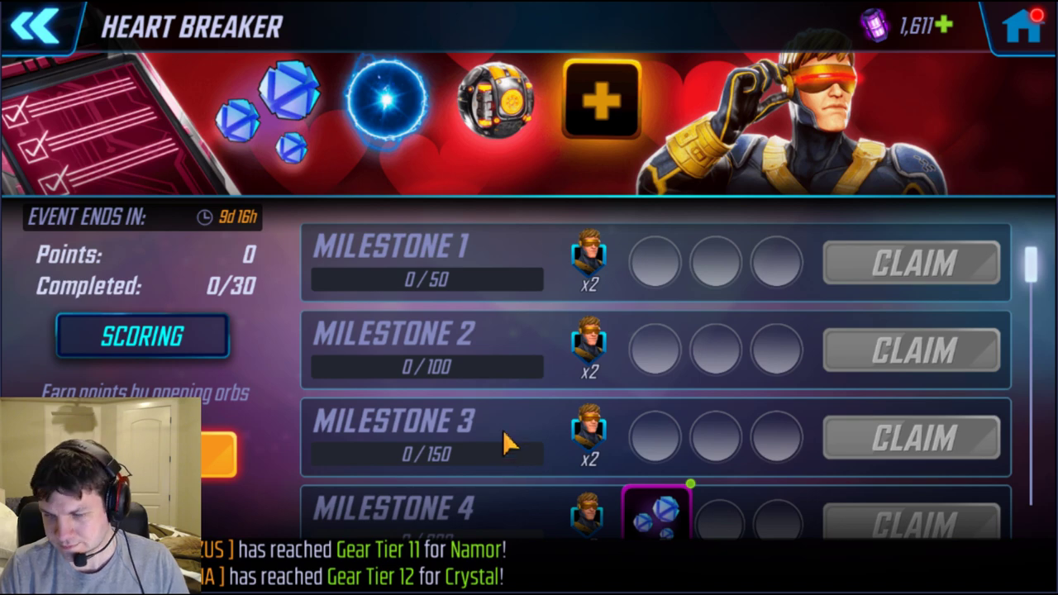
Step: Review the point requirements and rewards down the Heart Breaker milestone list, including the Cyclops shards and gear in the late tiers
drag(526, 456, 512, 340)
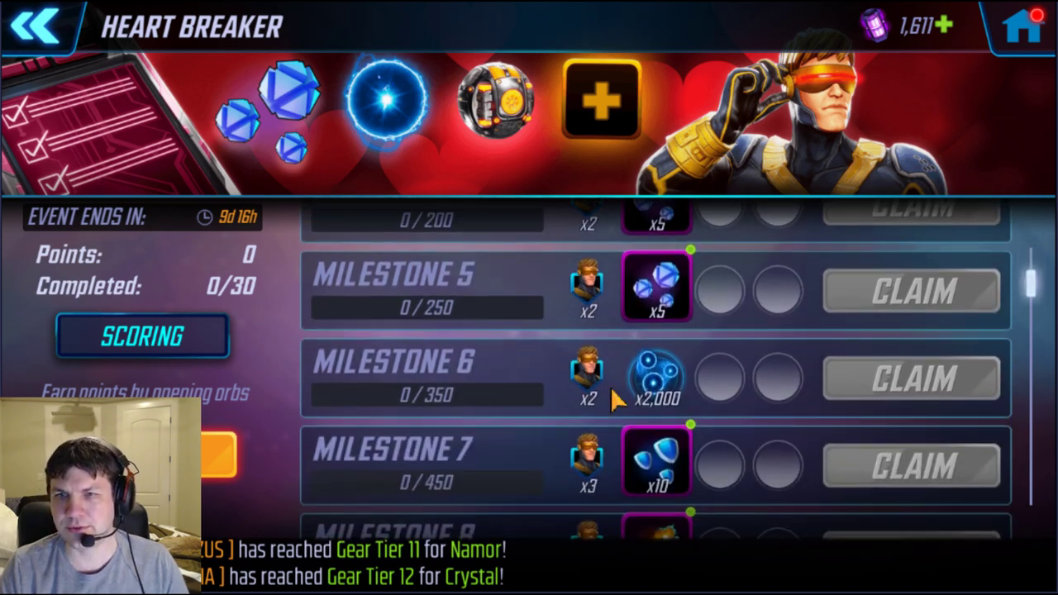
drag(584, 533, 550, 344)
drag(616, 494, 567, 343)
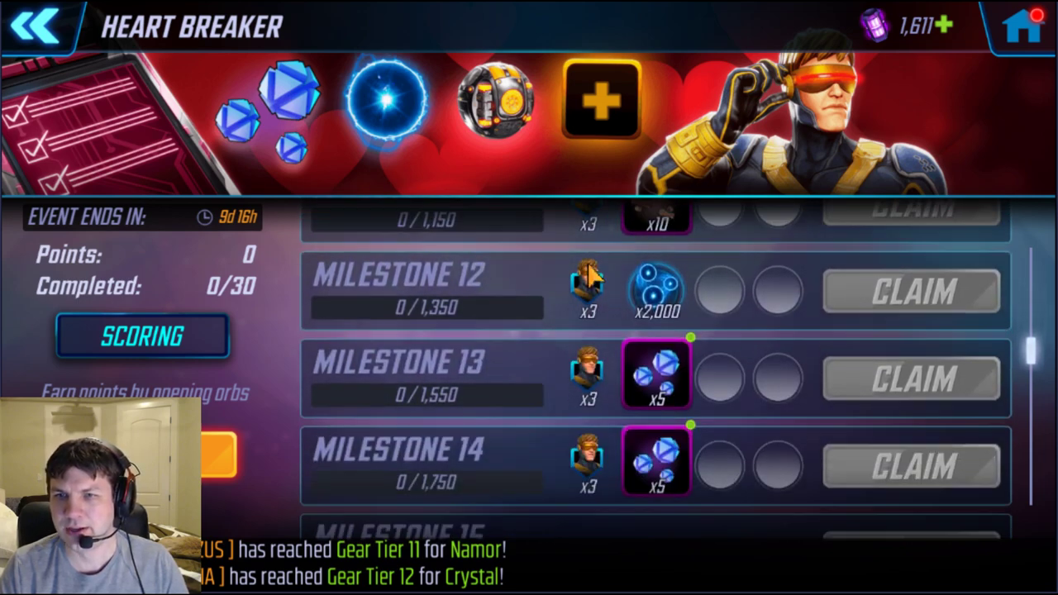
drag(744, 418, 798, 240)
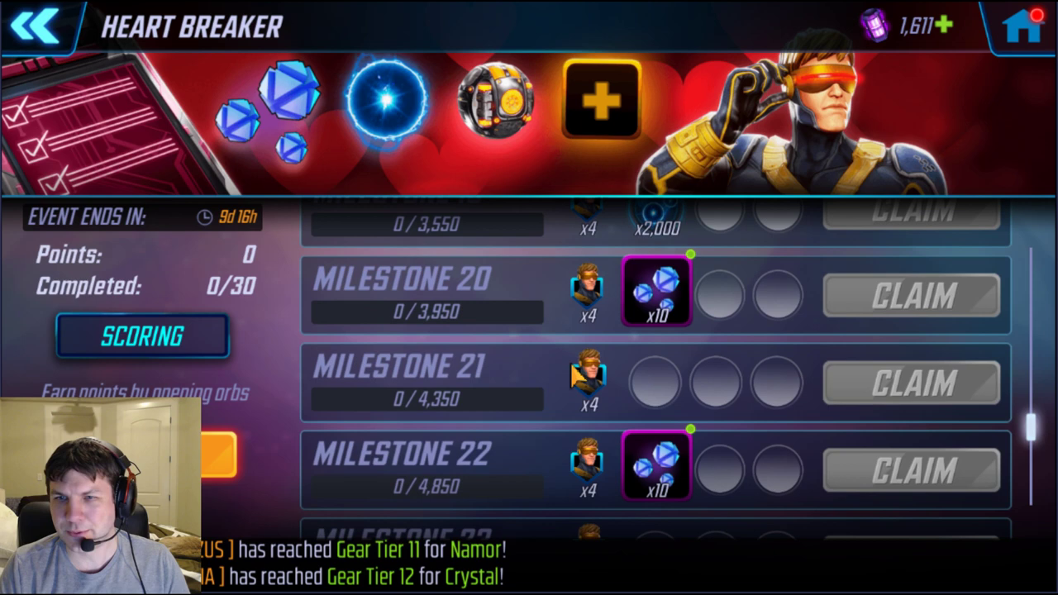
drag(571, 513, 579, 427)
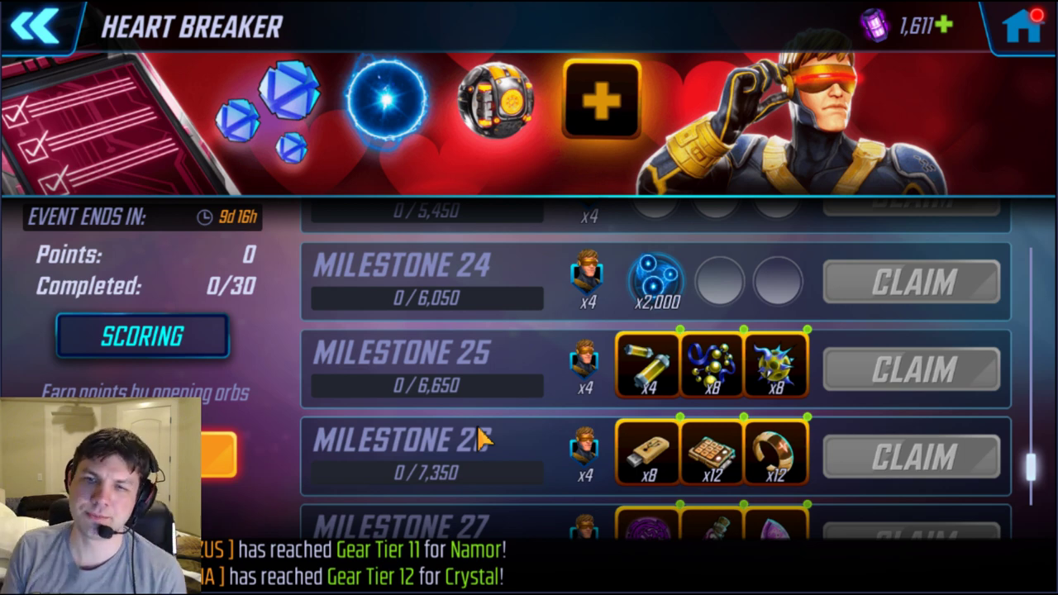
drag(510, 430, 521, 320)
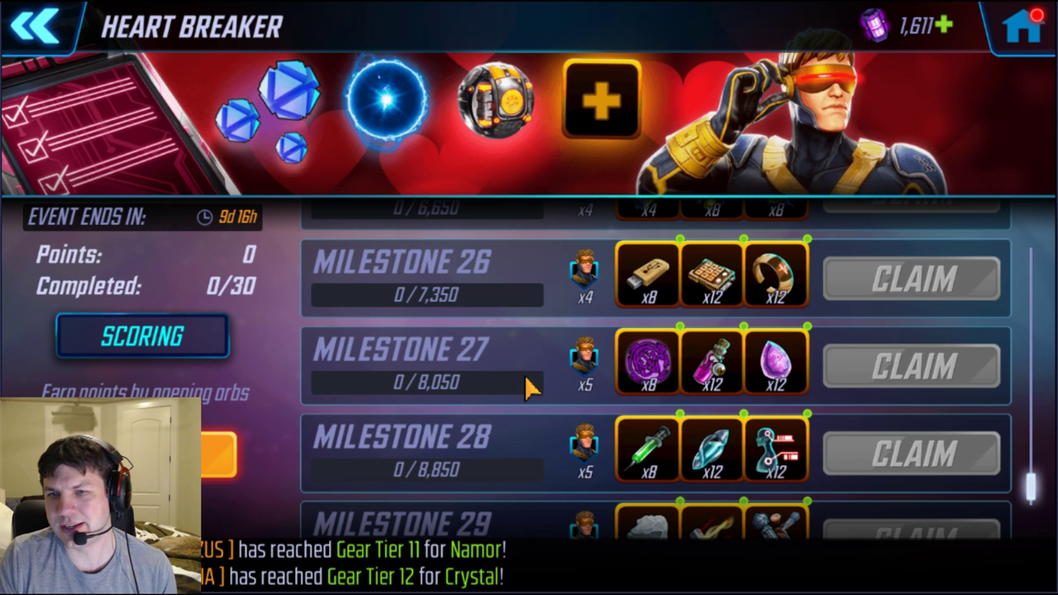
drag(524, 378, 529, 324)
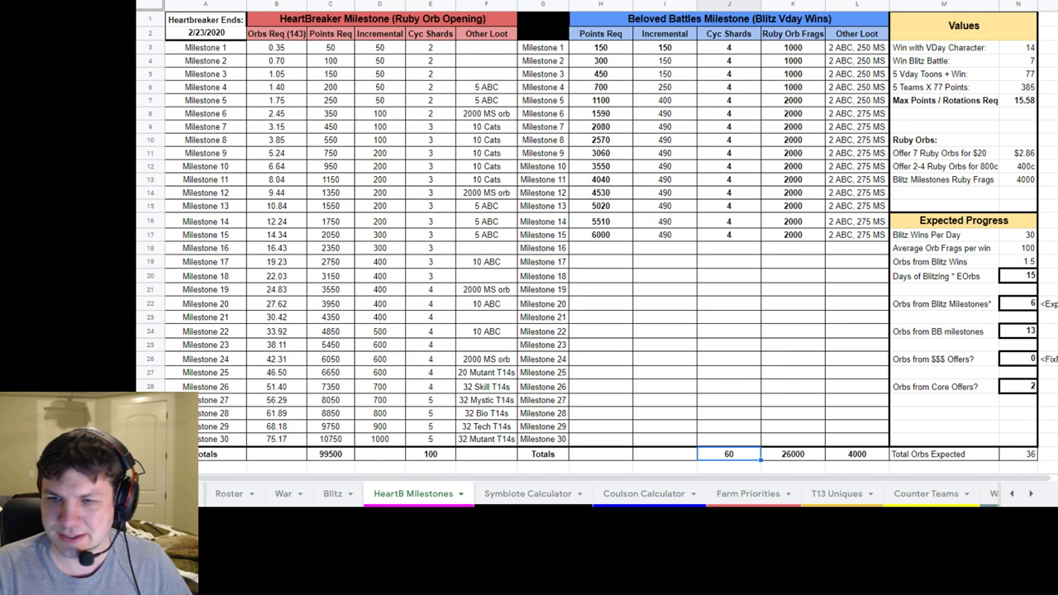
Step: Switch to the HeartB Milestones spreadsheet and examine the Beloved Battles table, including the points required for Milestone 15
click(818, 289)
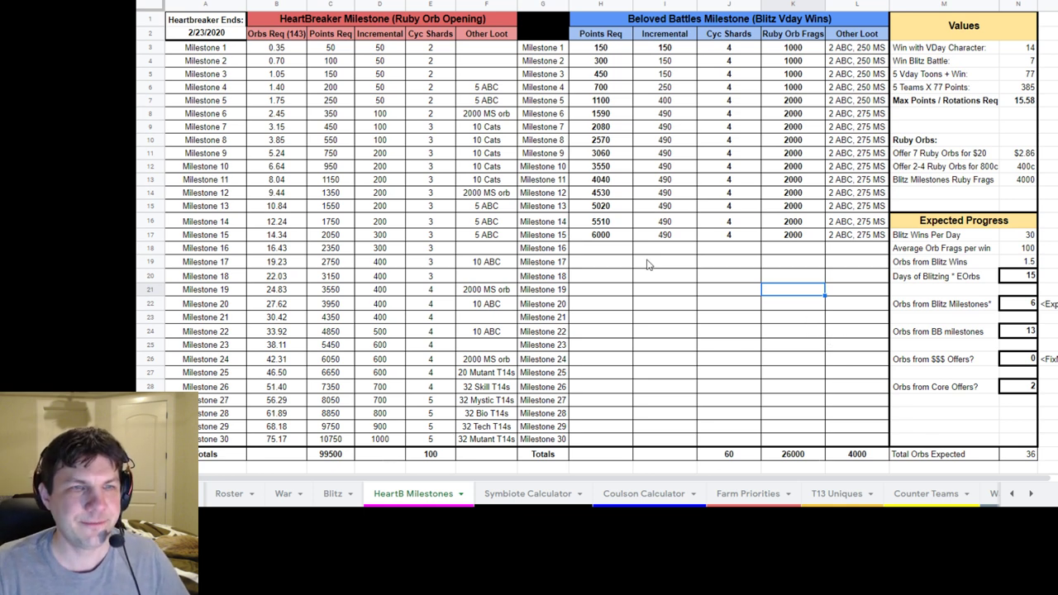
click(627, 27)
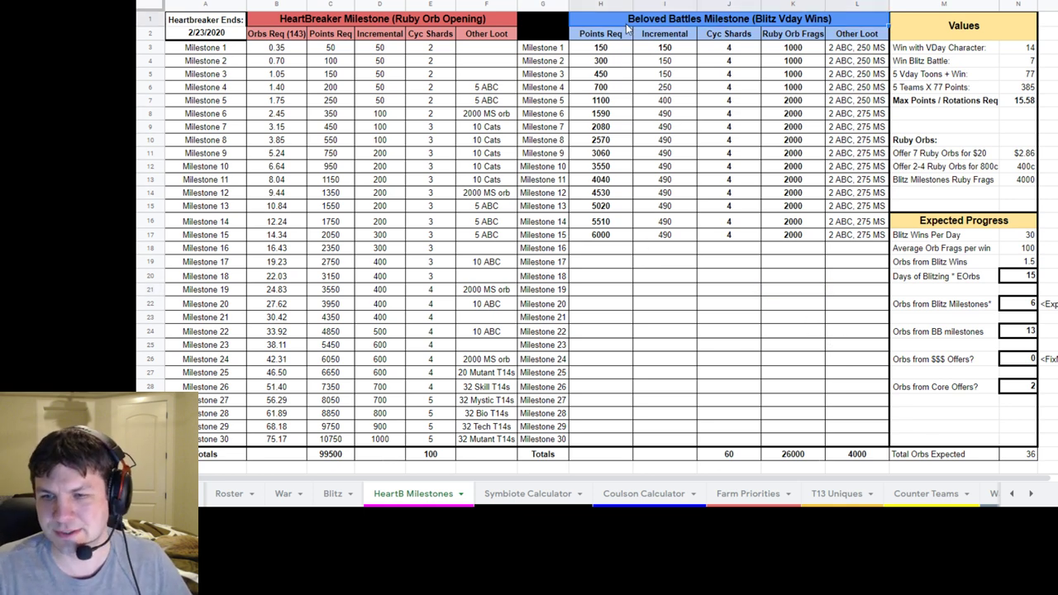
click(620, 240)
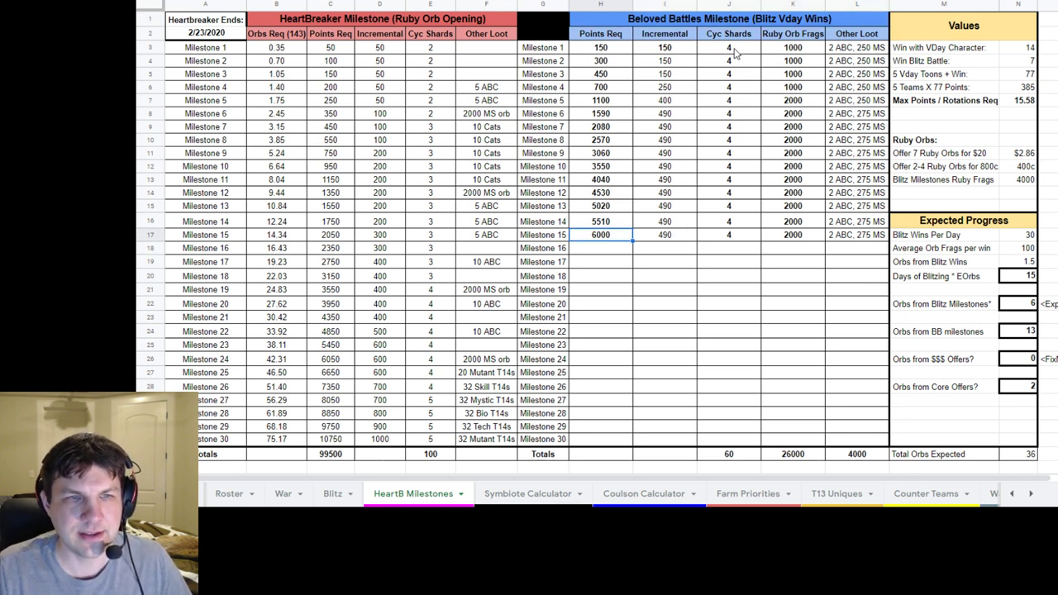
Step: Check the Cyclops shards for Milestone 15 and the total Ruby Orb fragments in the Beloved Battles table
click(737, 237)
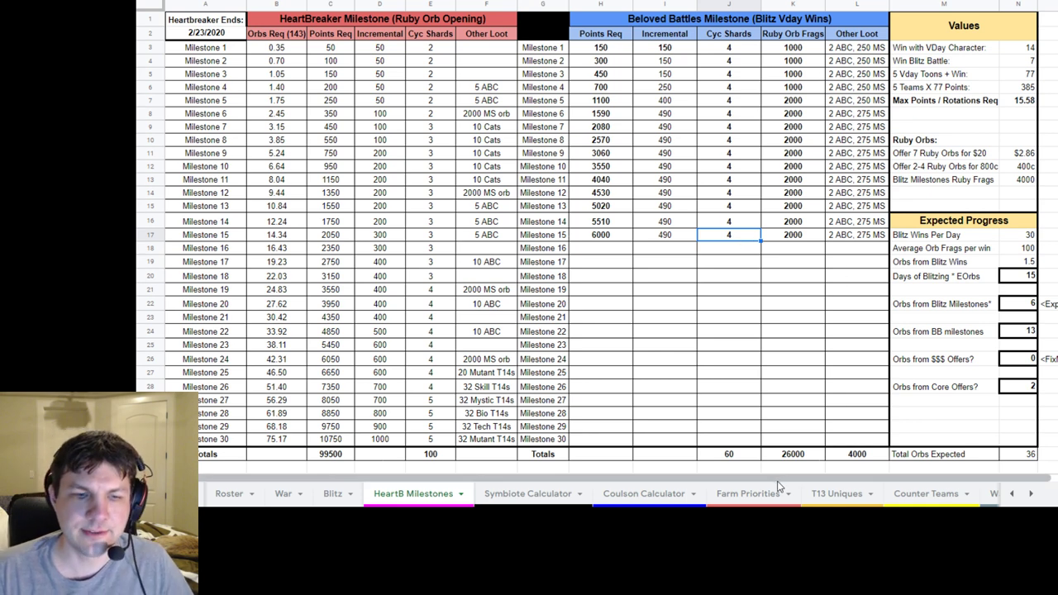
click(793, 454)
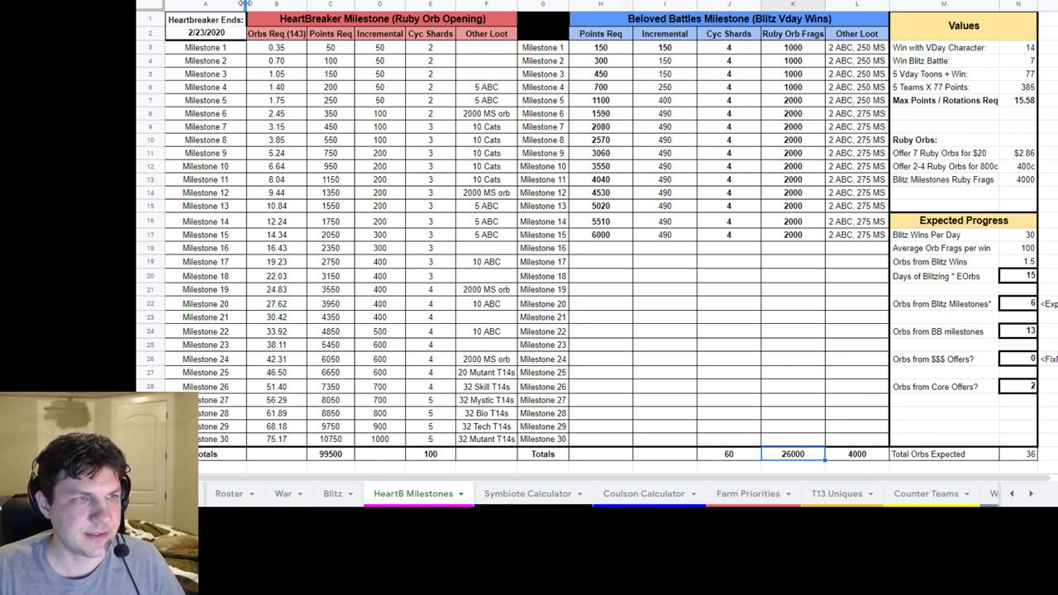
Step: Widen the milestone name column and review the orbs required for the HeartBreaker milestones from 1 through 13
drag(244, 4, 274, 7)
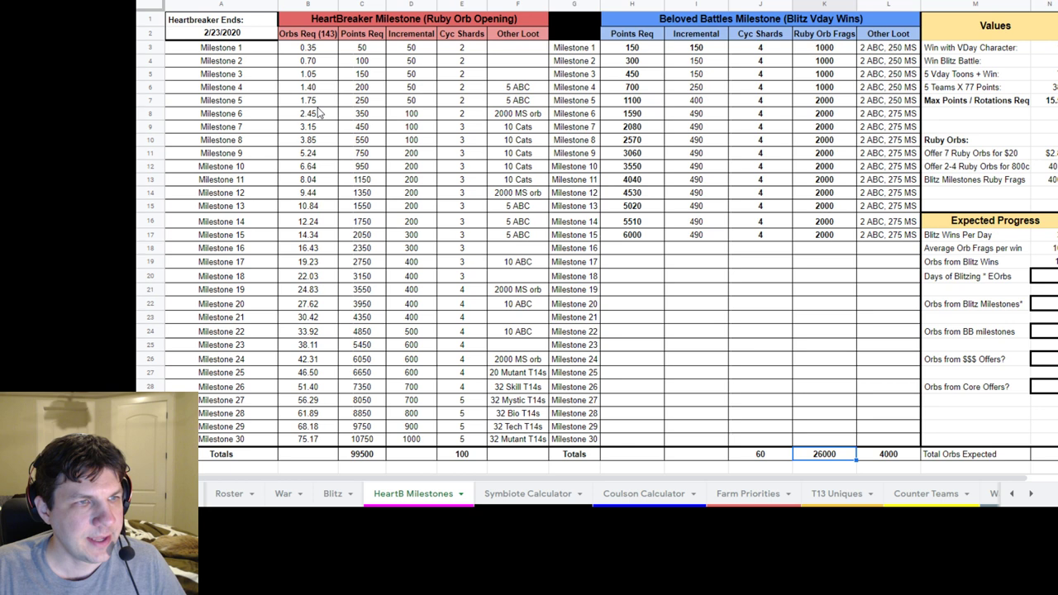
click(317, 37)
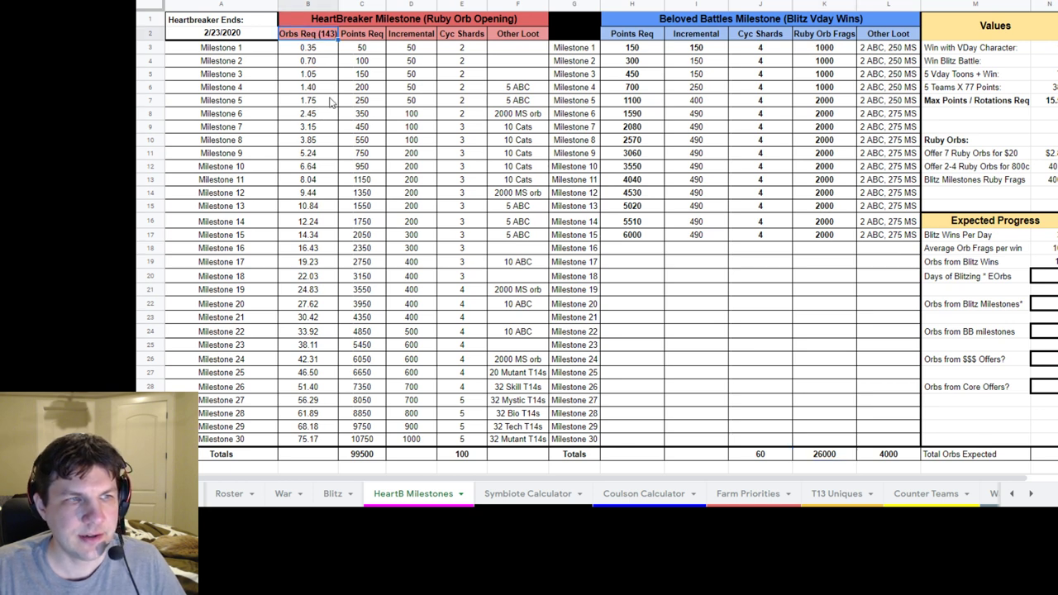
click(299, 52)
click(317, 64)
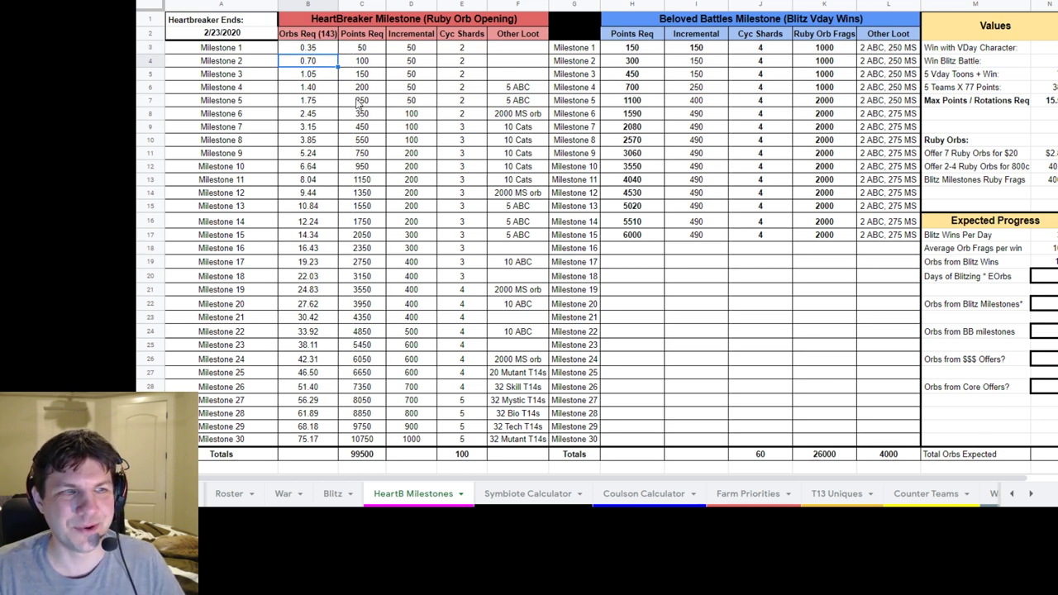
click(316, 76)
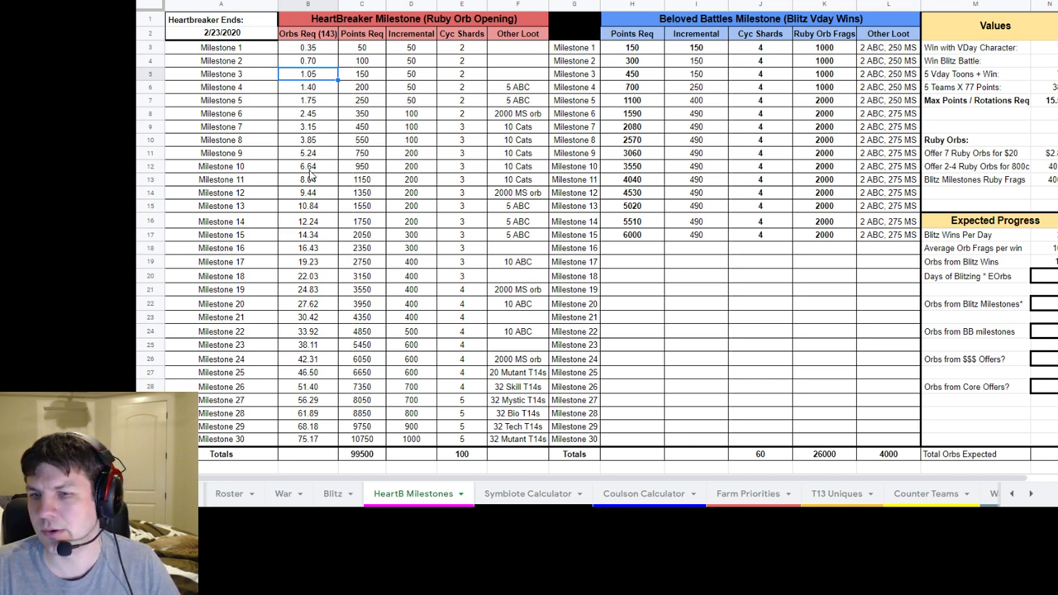
click(318, 116)
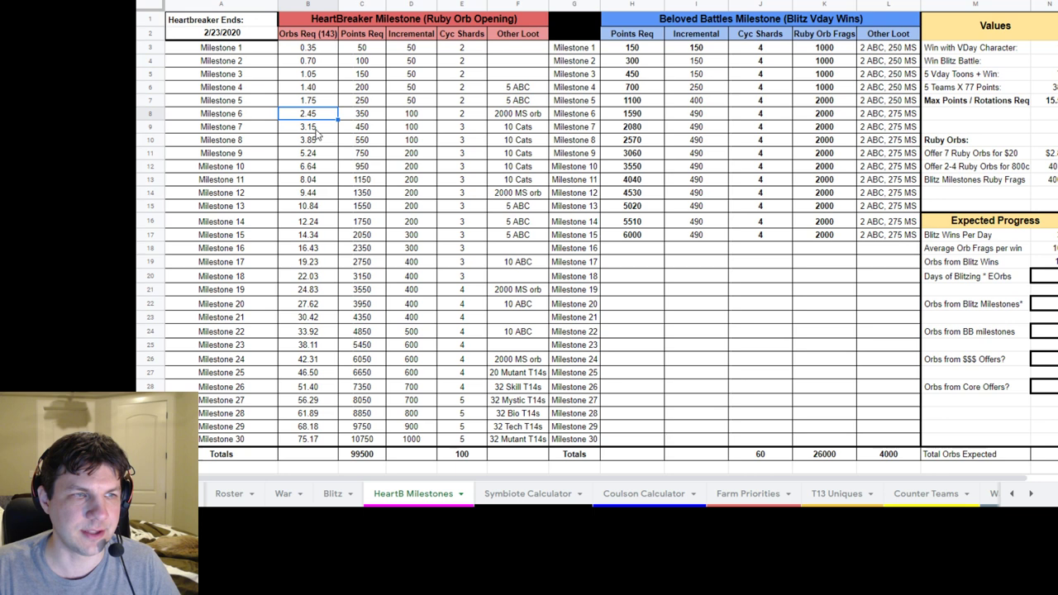
click(321, 210)
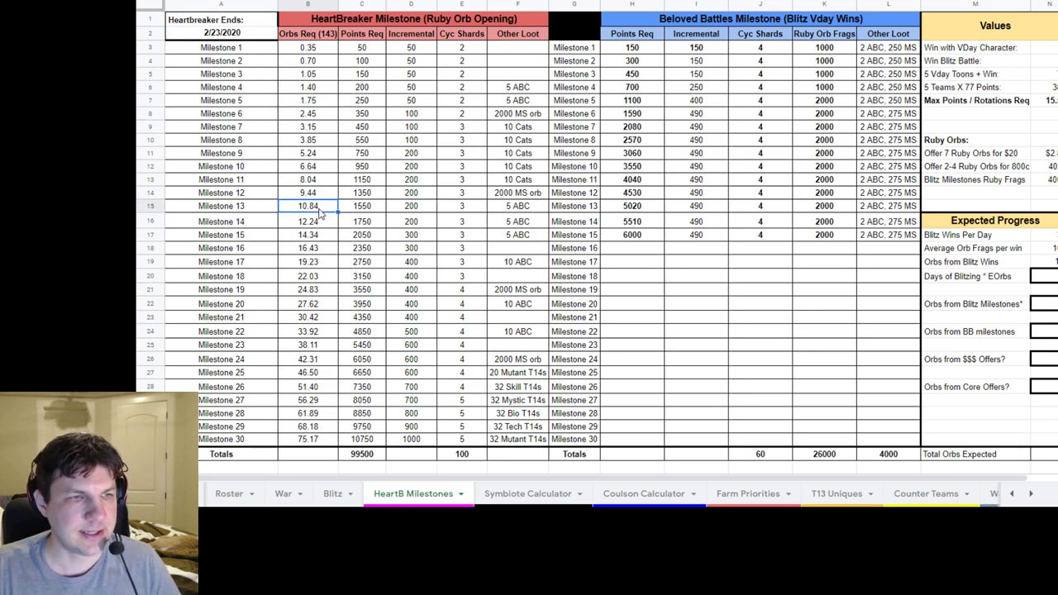
Step: Check the shards and orbs required around HeartBreaker Milestones 19 to 23, and fit the name column back to its contents
click(465, 291)
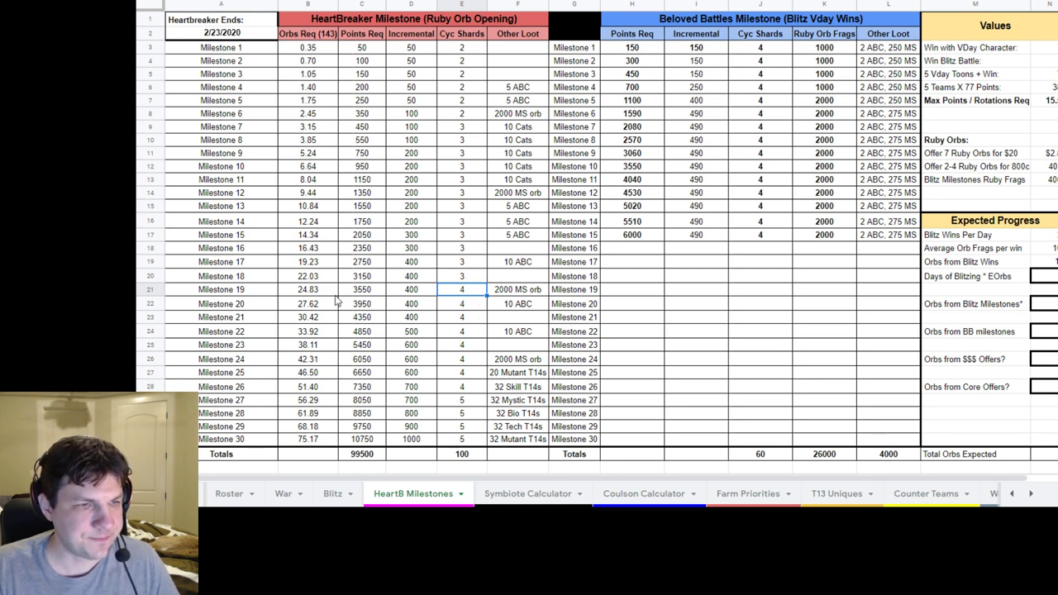
click(324, 294)
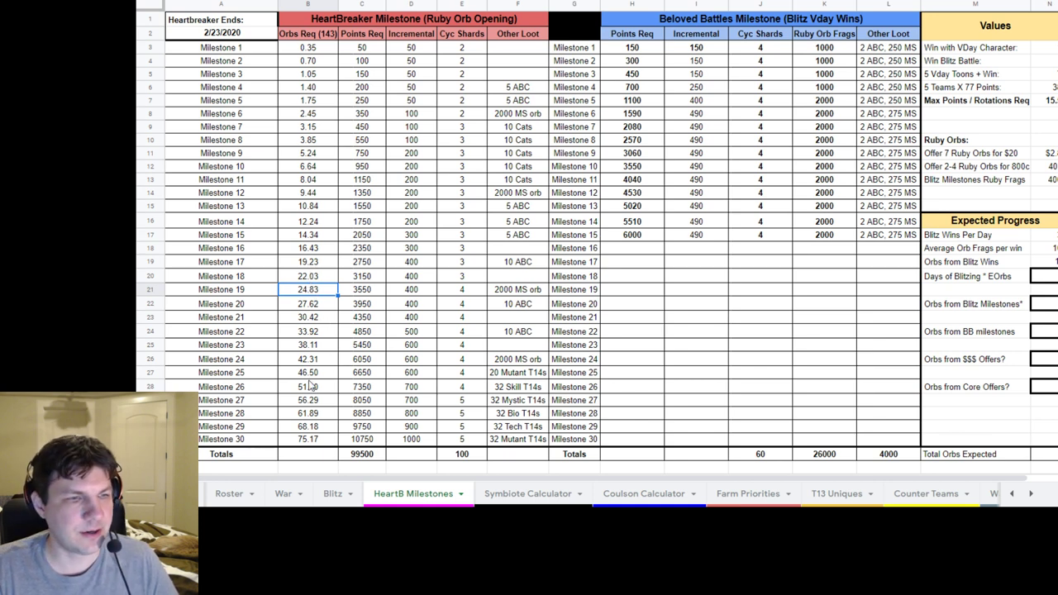
click(315, 334)
click(319, 343)
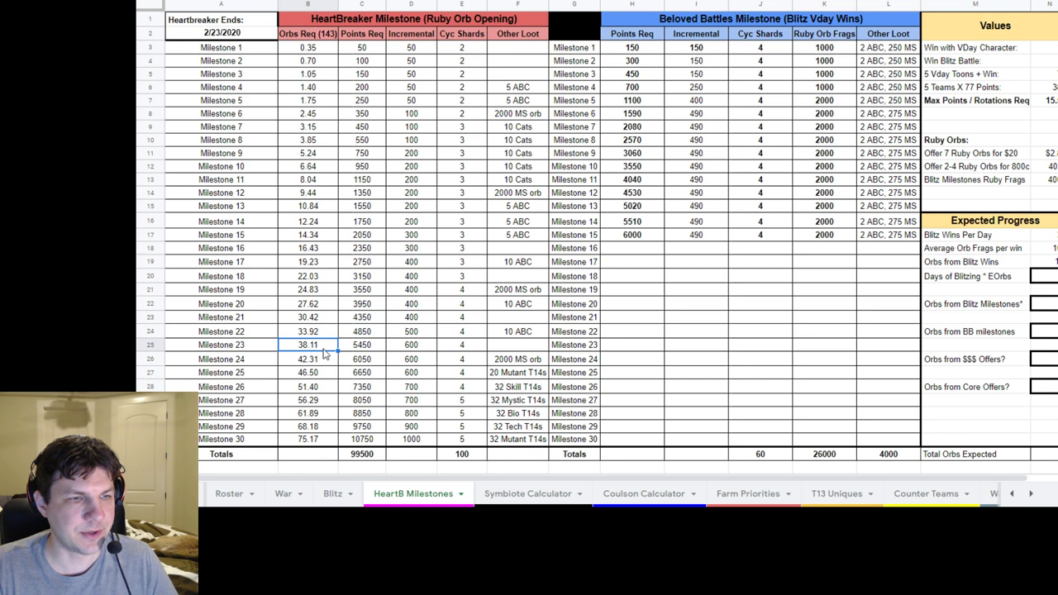
click(320, 335)
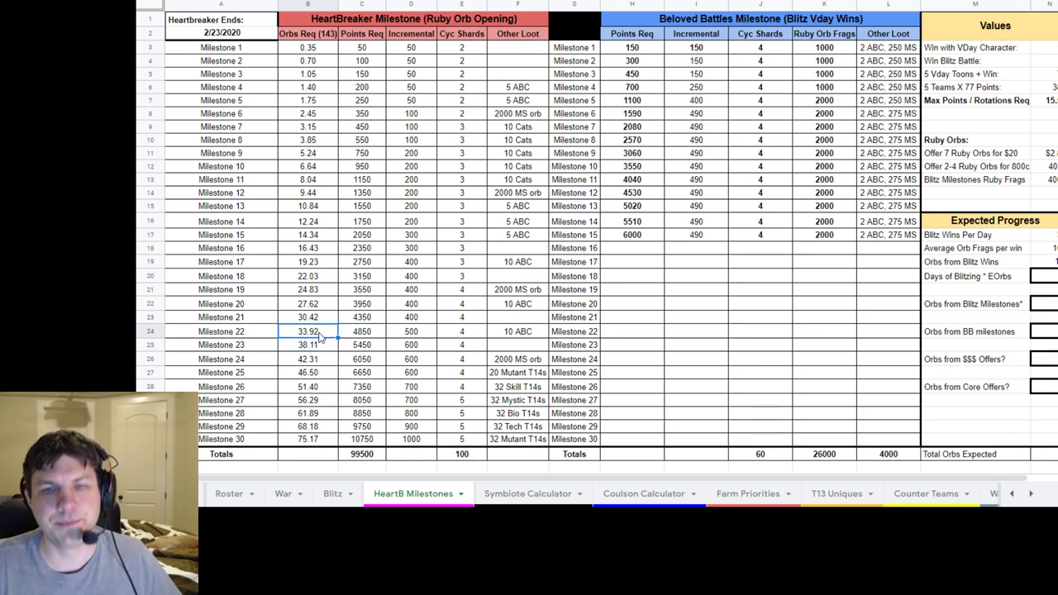
double_click(278, 4)
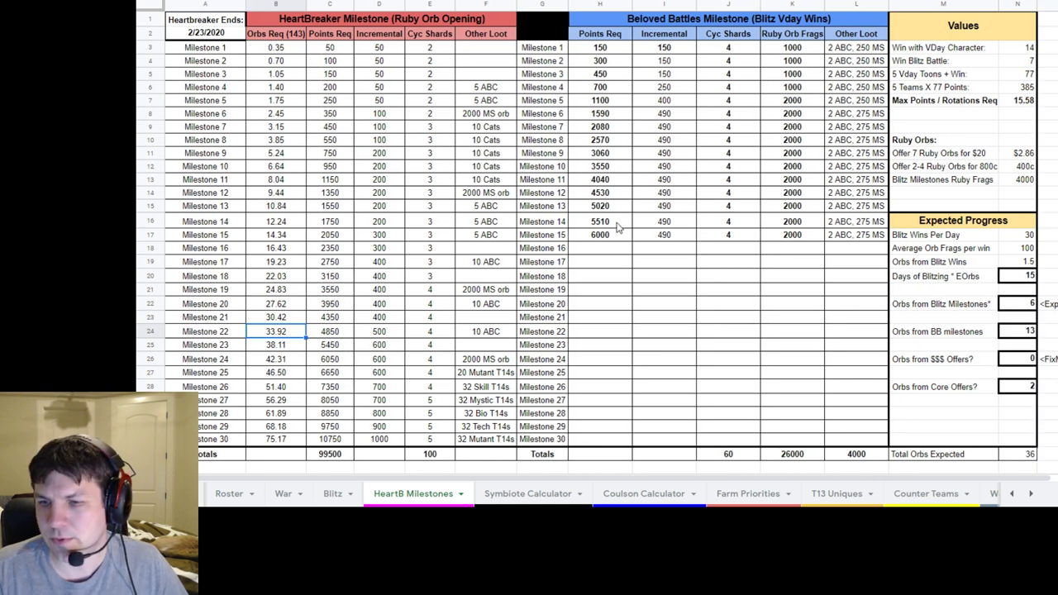
Step: Examine the Values table's points for a win with a VDay character and for a win with five VDay toons
scroll(827, 479, right, 3)
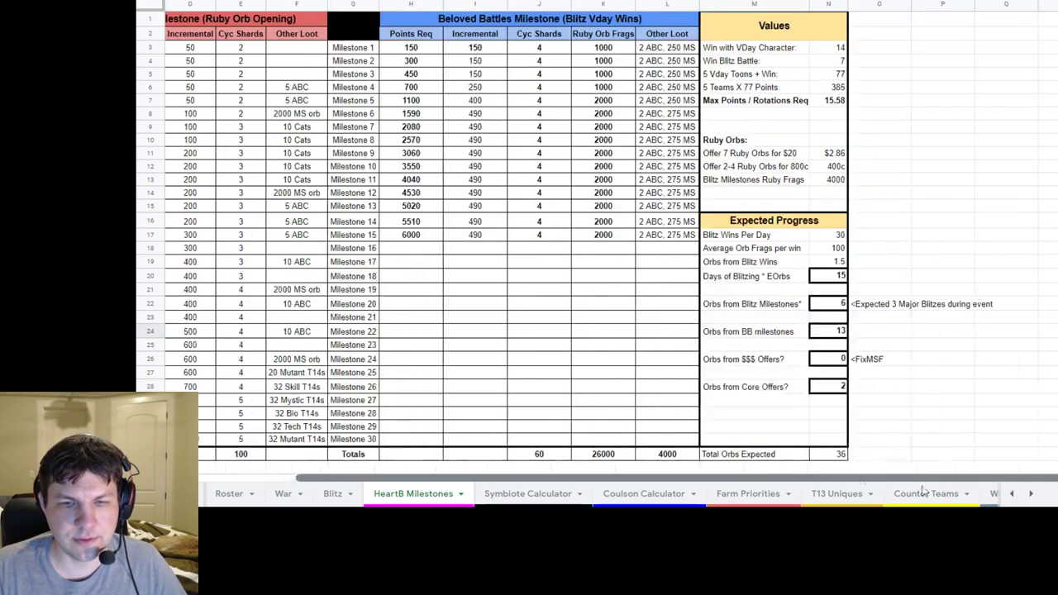
click(809, 37)
click(791, 48)
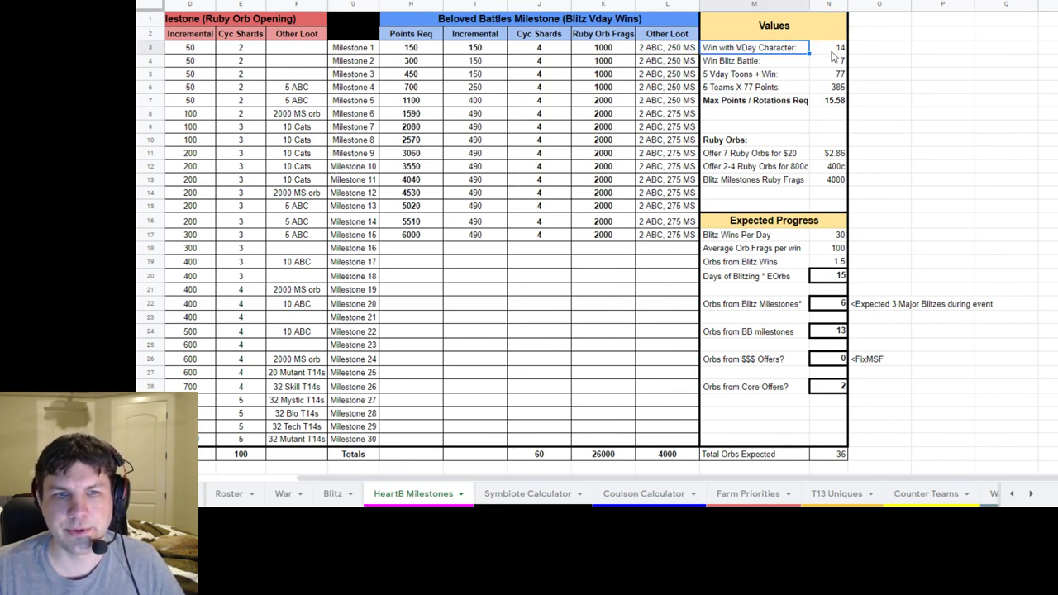
click(832, 50)
click(785, 73)
click(834, 73)
click(790, 80)
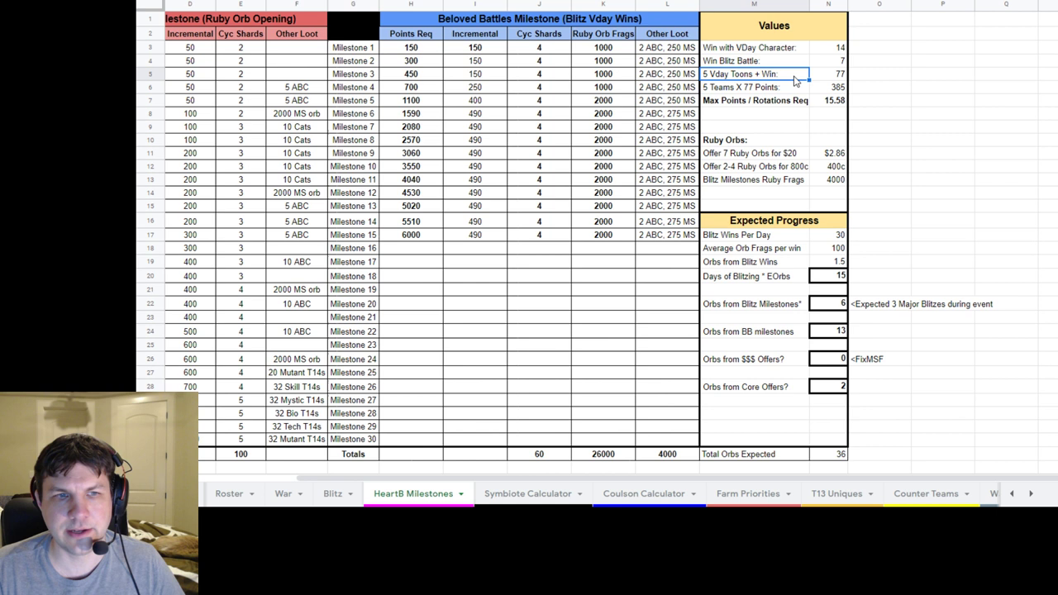
click(829, 76)
click(751, 78)
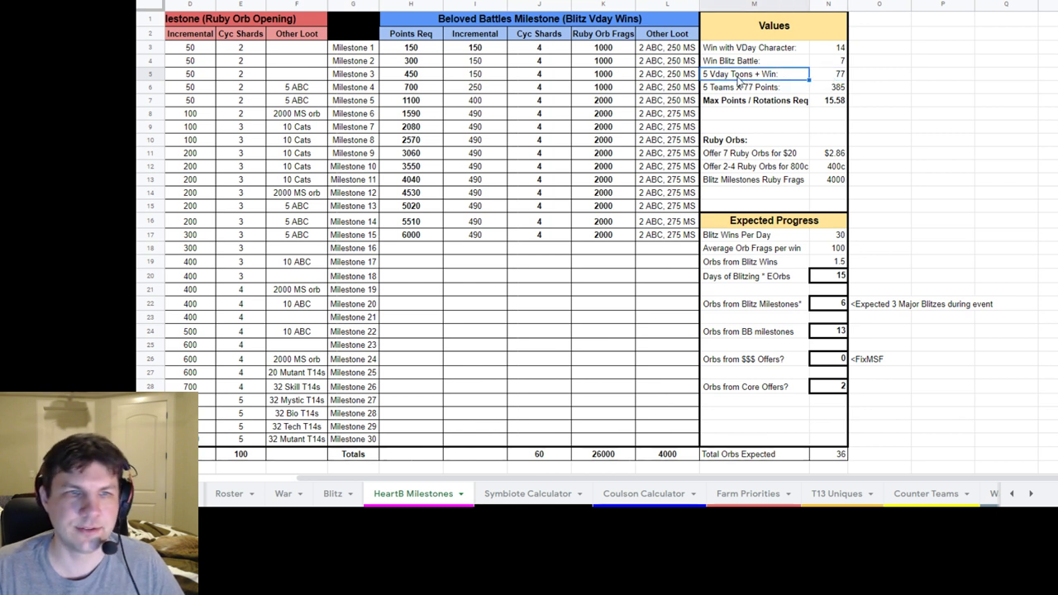
click(835, 77)
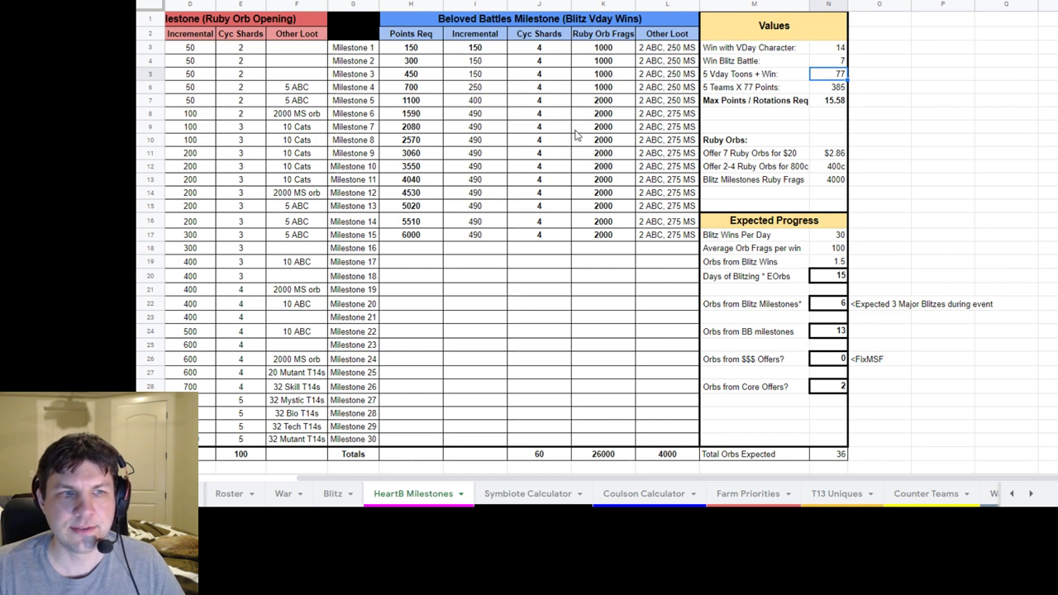
Step: Check the points earned by five teams and the number of rotations required for maximum points
click(786, 91)
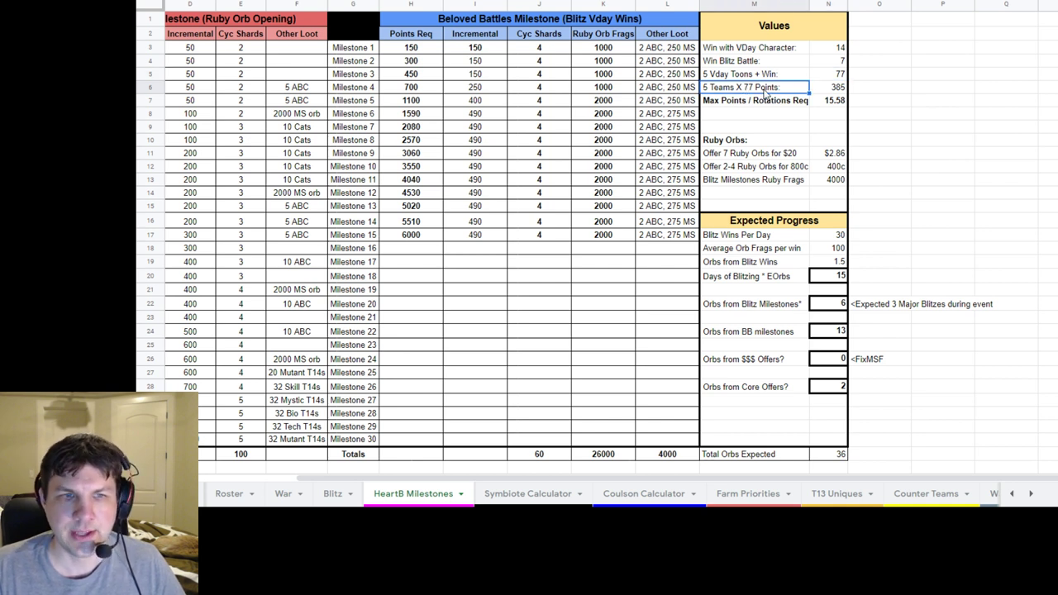
click(837, 91)
click(765, 102)
click(841, 102)
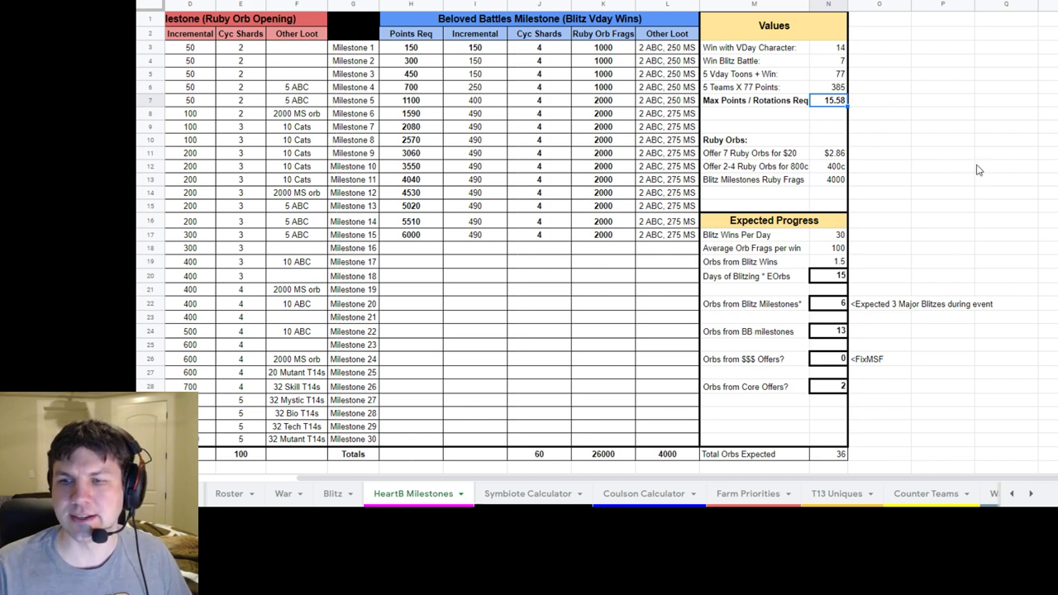
Step: Check the offer of 7 Ruby Orbs for $20 and its cost per orb
click(895, 158)
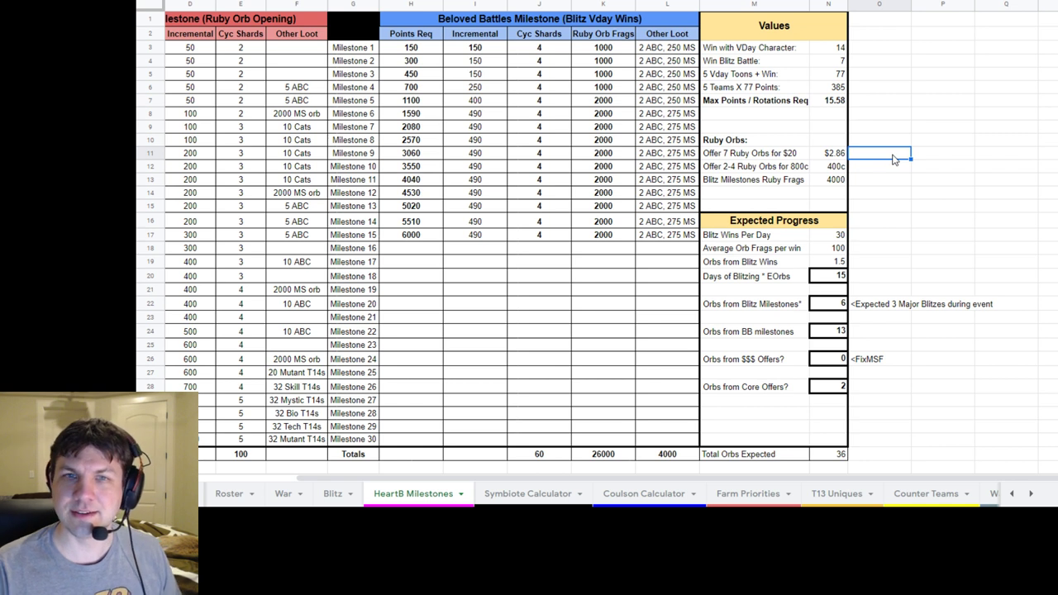
key(Right)
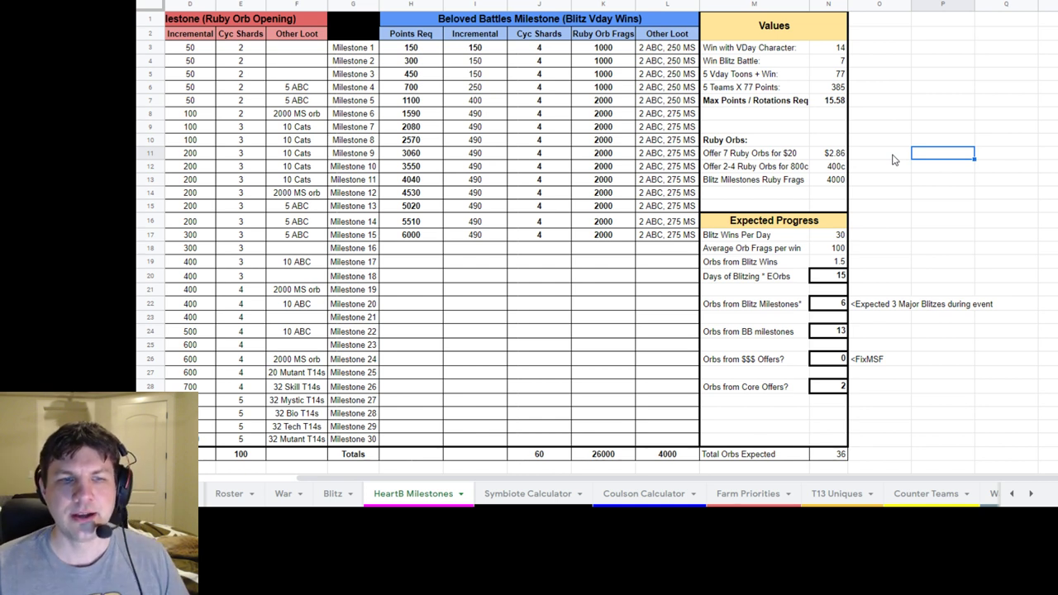
click(776, 157)
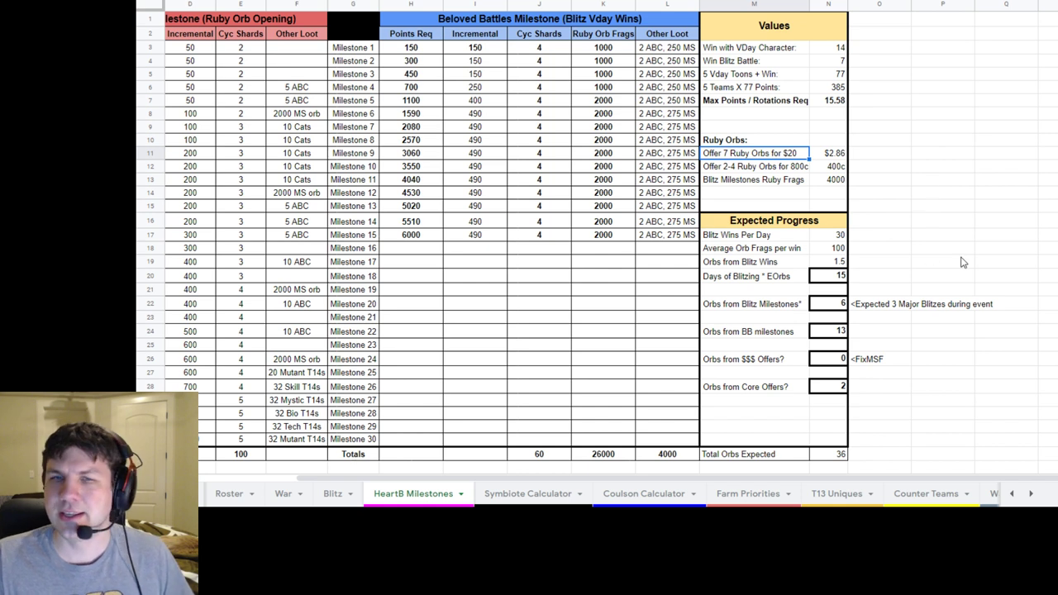
click(887, 157)
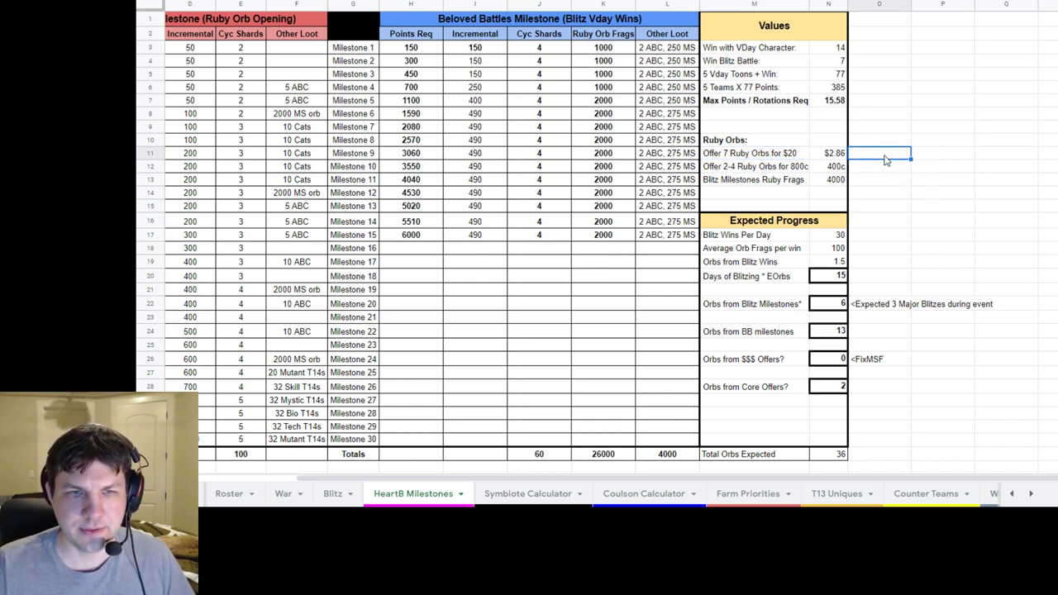
click(790, 157)
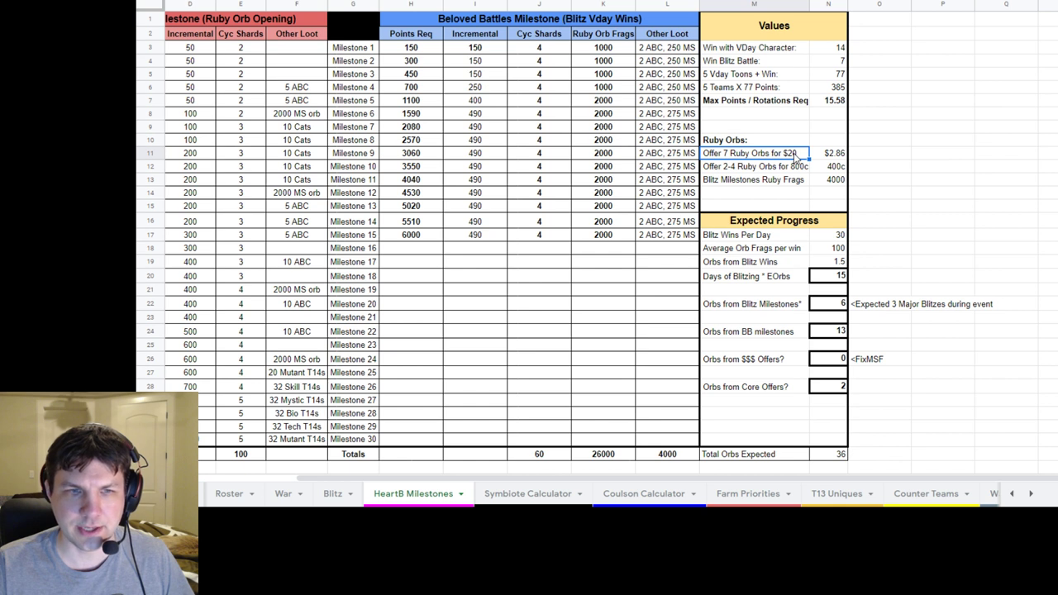
click(843, 158)
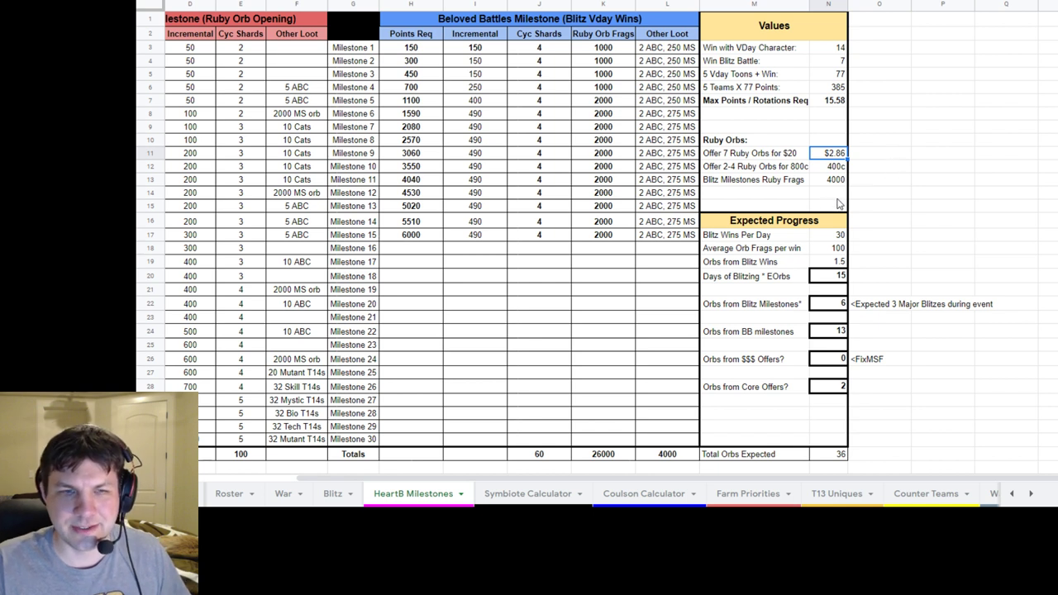
Step: Check the core cost per orb of the 2-4 Ruby Orbs for 800c offer and the Ruby fragments from Blitz milestones
click(833, 170)
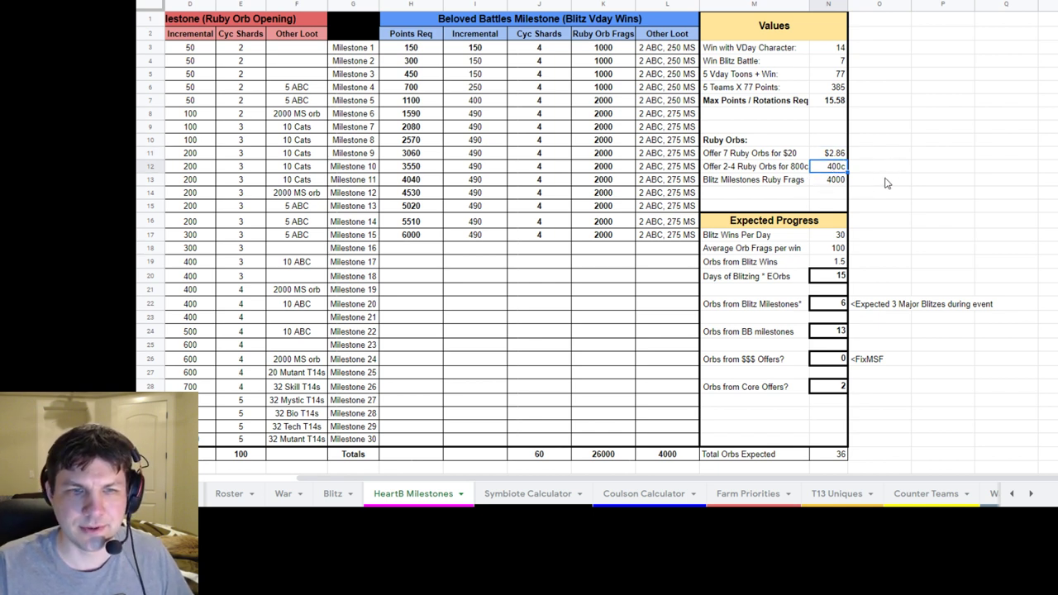
click(886, 172)
click(969, 171)
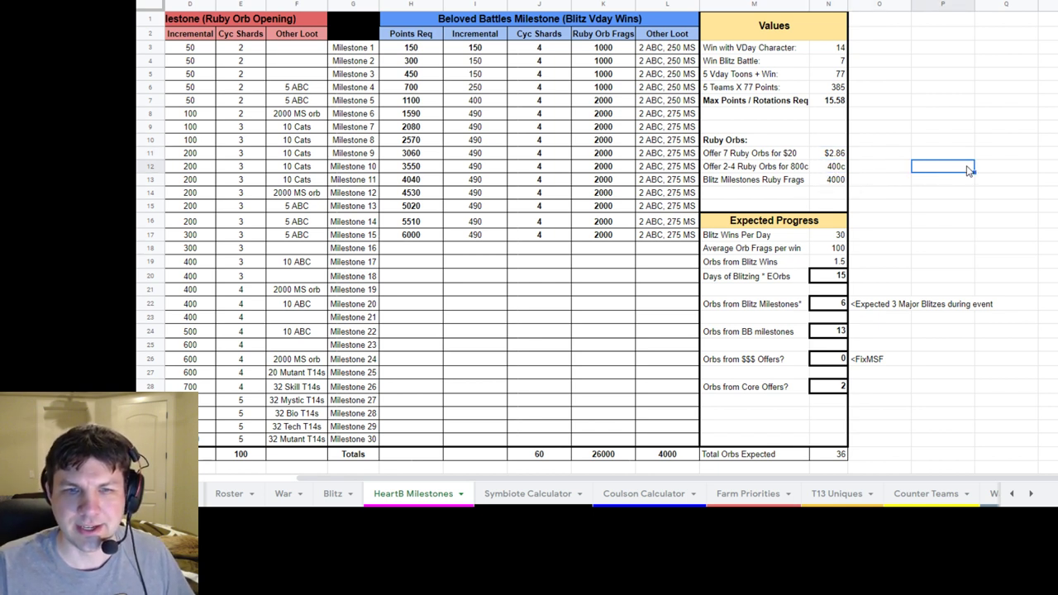
click(726, 170)
click(835, 170)
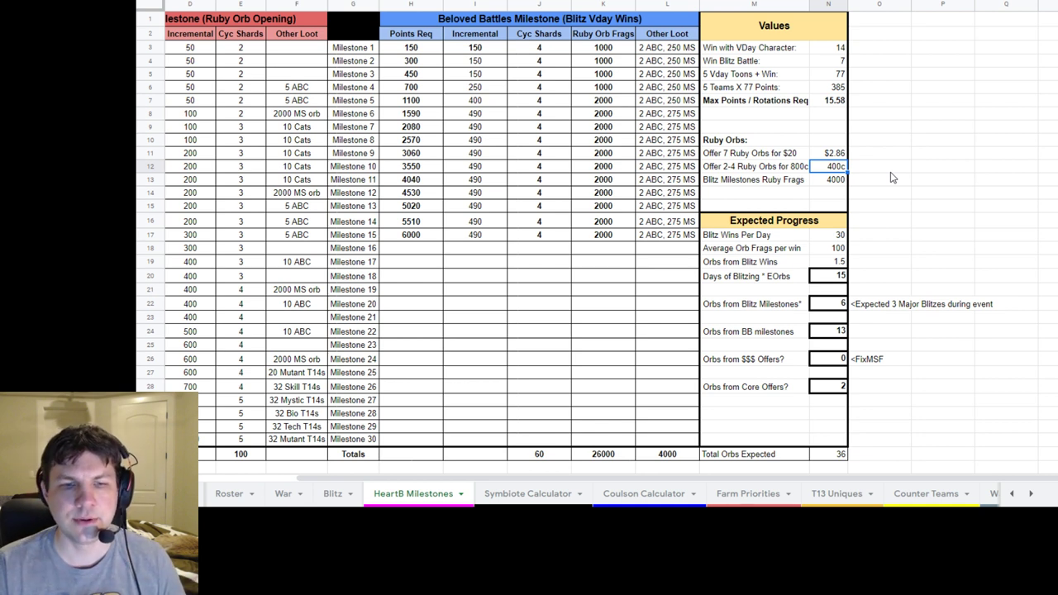
click(820, 181)
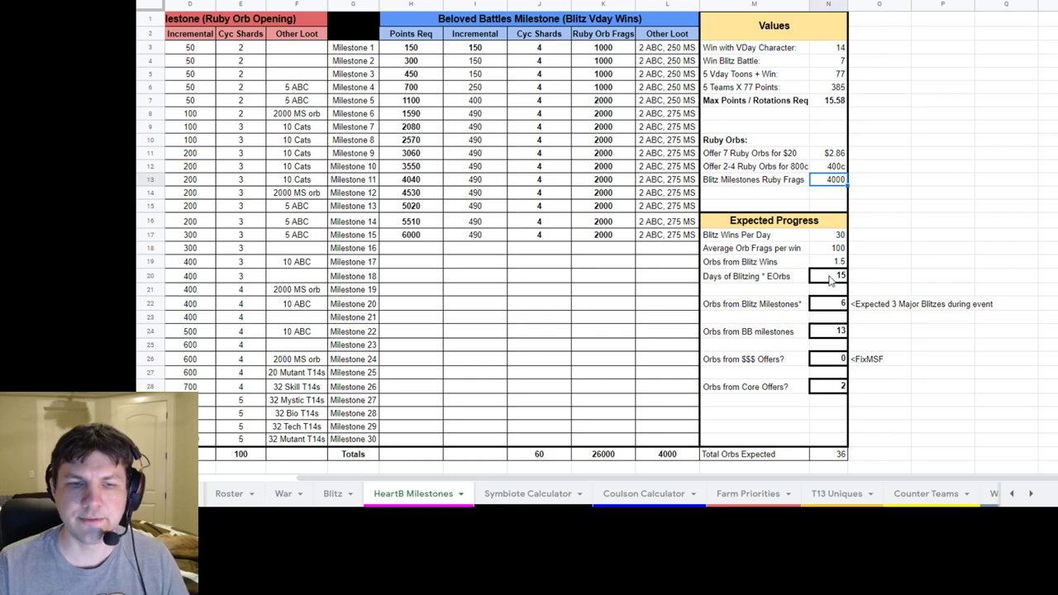
Step: Review the Expected Progress figures for days of blitzing, Blitz wins per day, average orb fragments per win and orbs from Blitz wins
drag(897, 482, 745, 481)
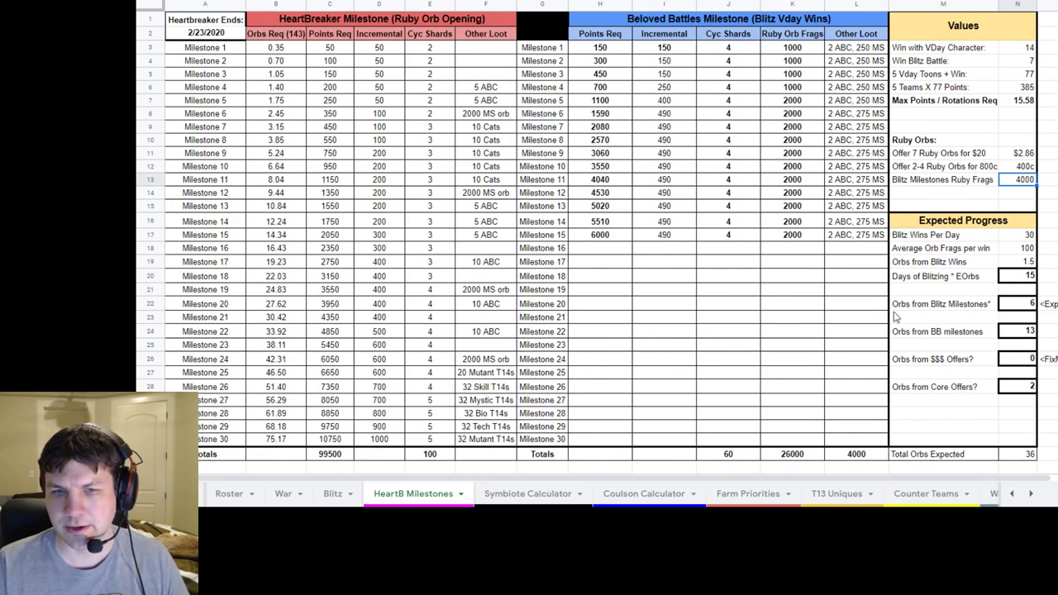
click(1023, 280)
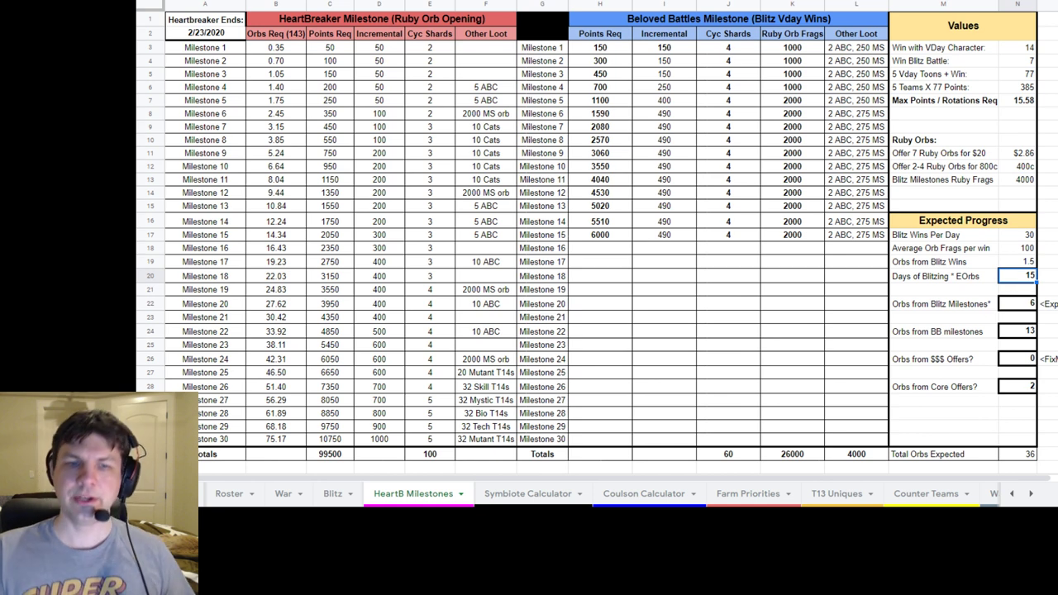
click(1030, 237)
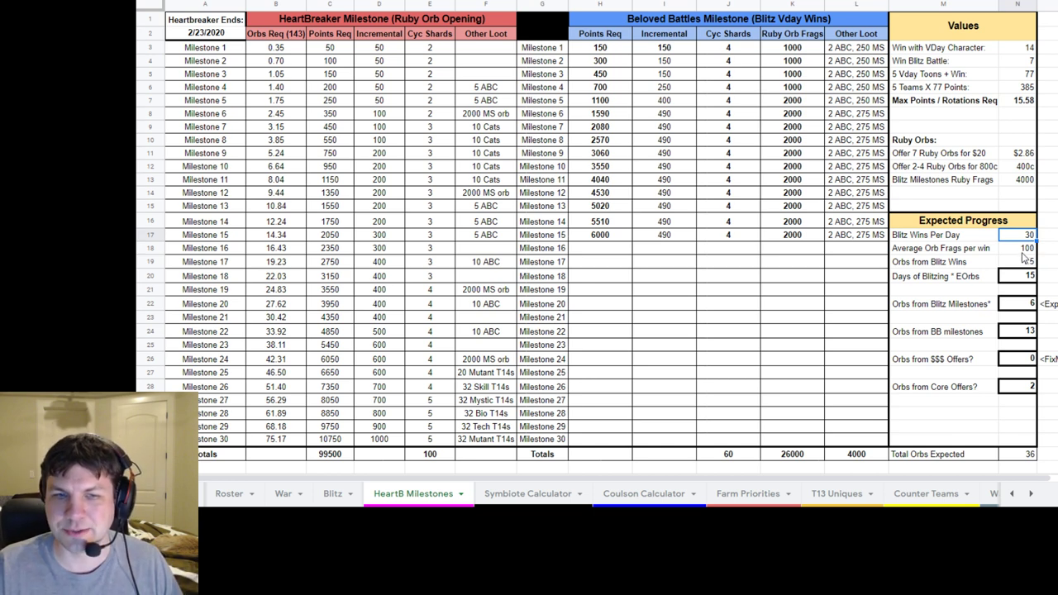
click(1018, 252)
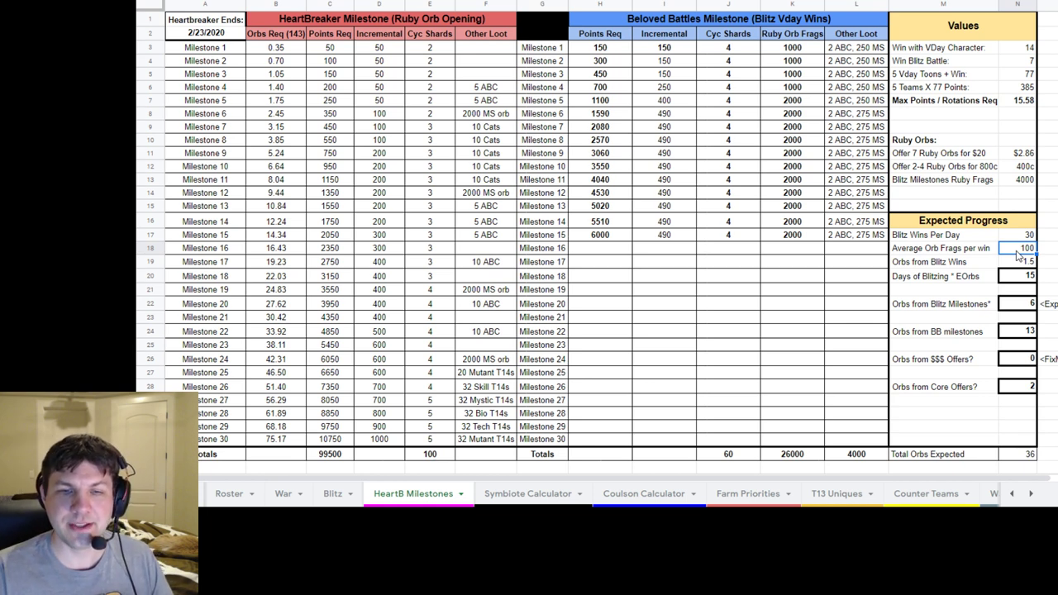
click(1021, 263)
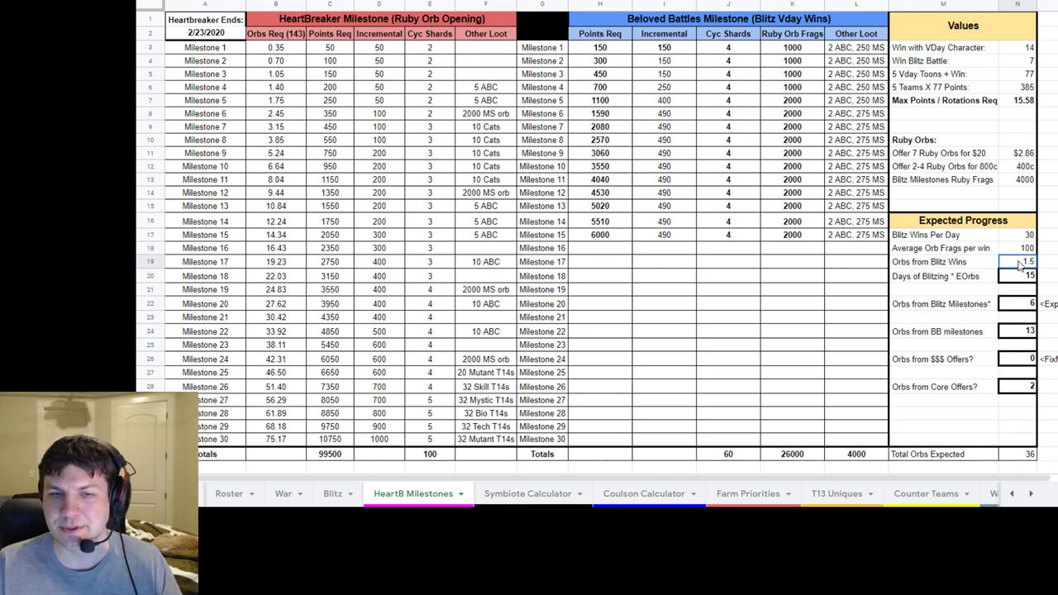
Step: Inspect the Orbs from Blitz Wins formula and review the orbs expected from days of blitzing, Blitz milestones and BB milestones
double_click(1022, 262)
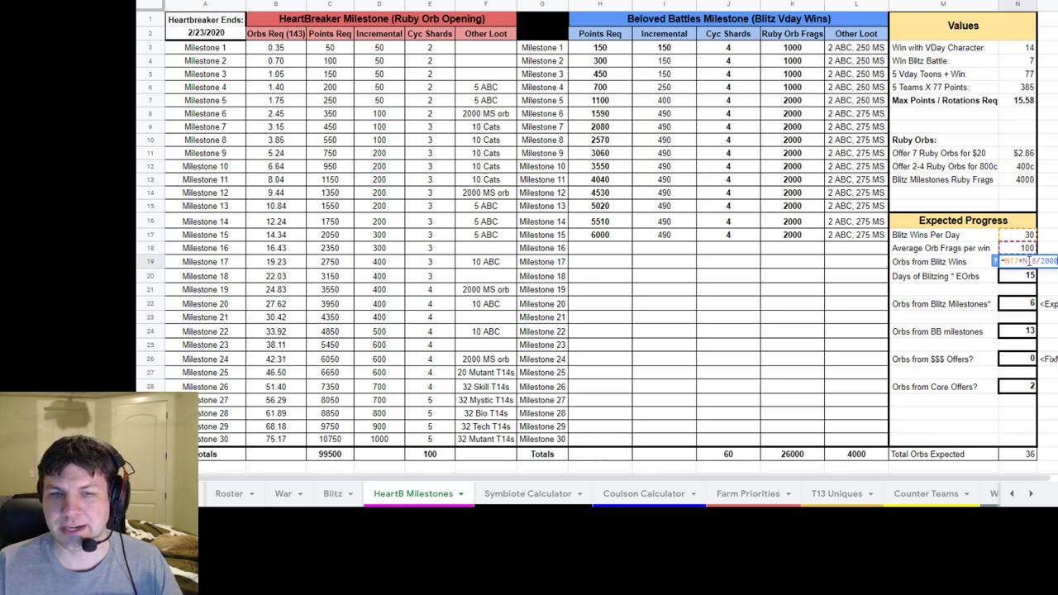
key(Escape)
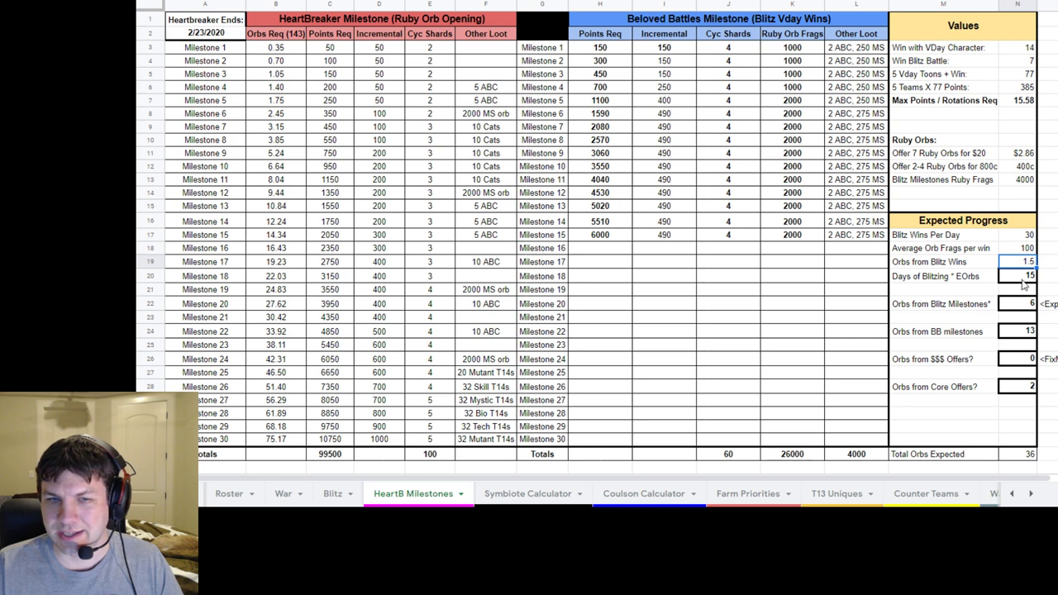
click(1028, 280)
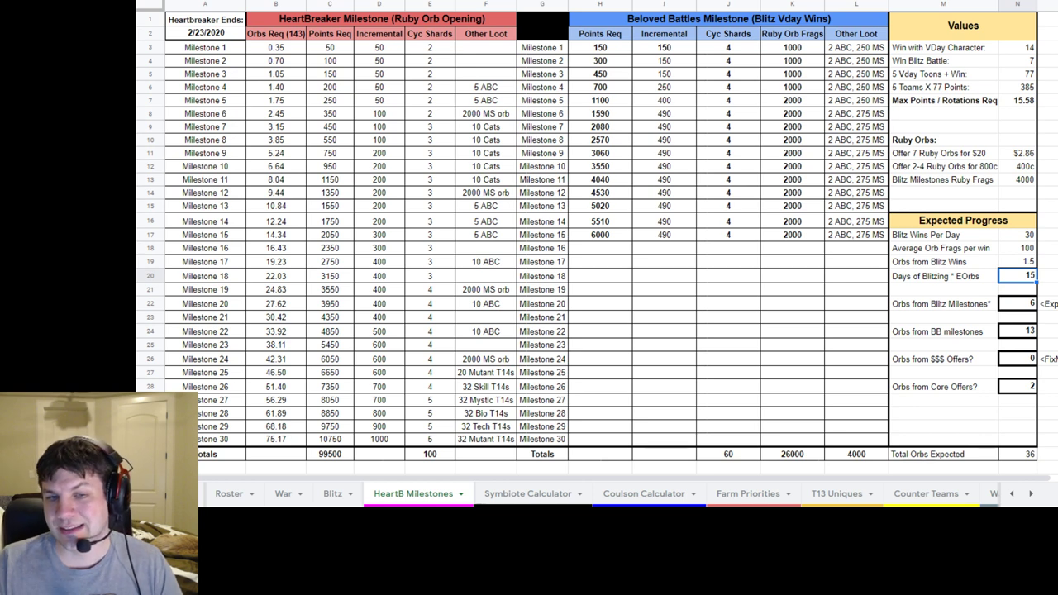
click(1017, 306)
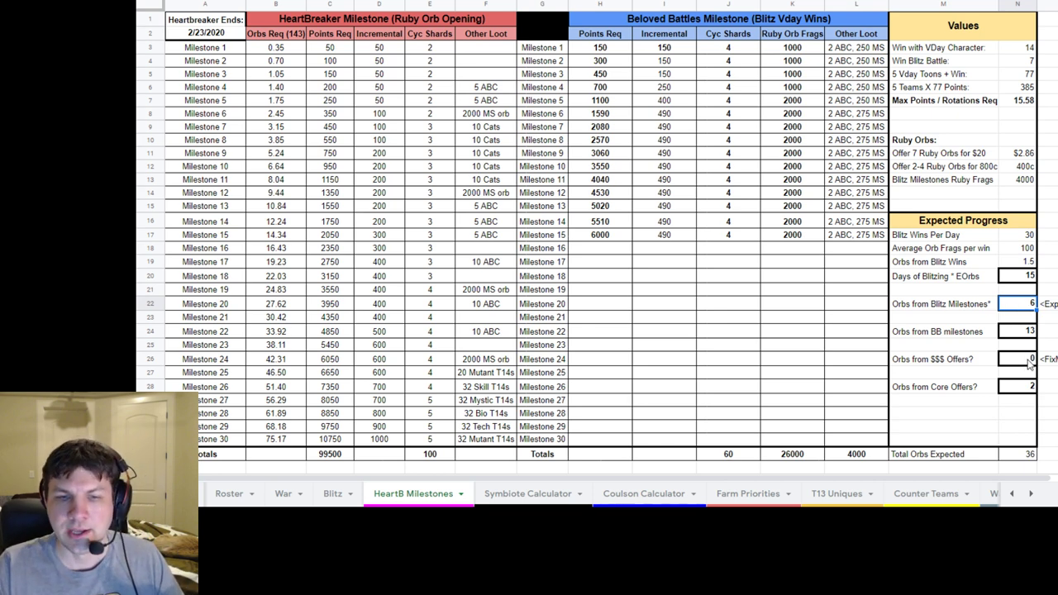
click(1024, 329)
scroll(1026, 329, down, 1)
scroll(1025, 327, up, 1)
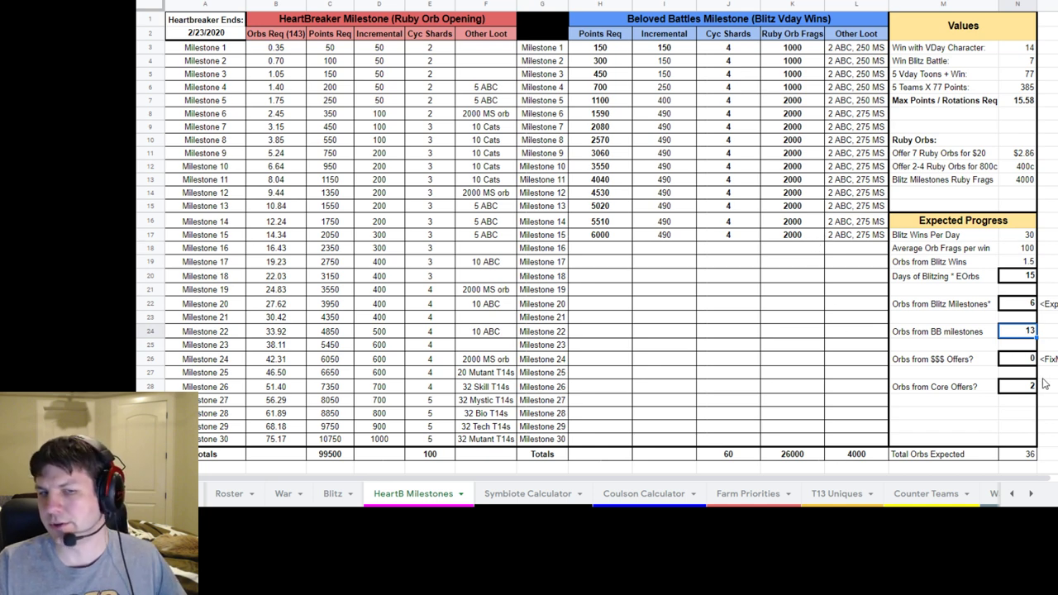
Step: Set Orbs from $$$ Offers to 7 and check the Total Orbs Expected
click(1019, 361)
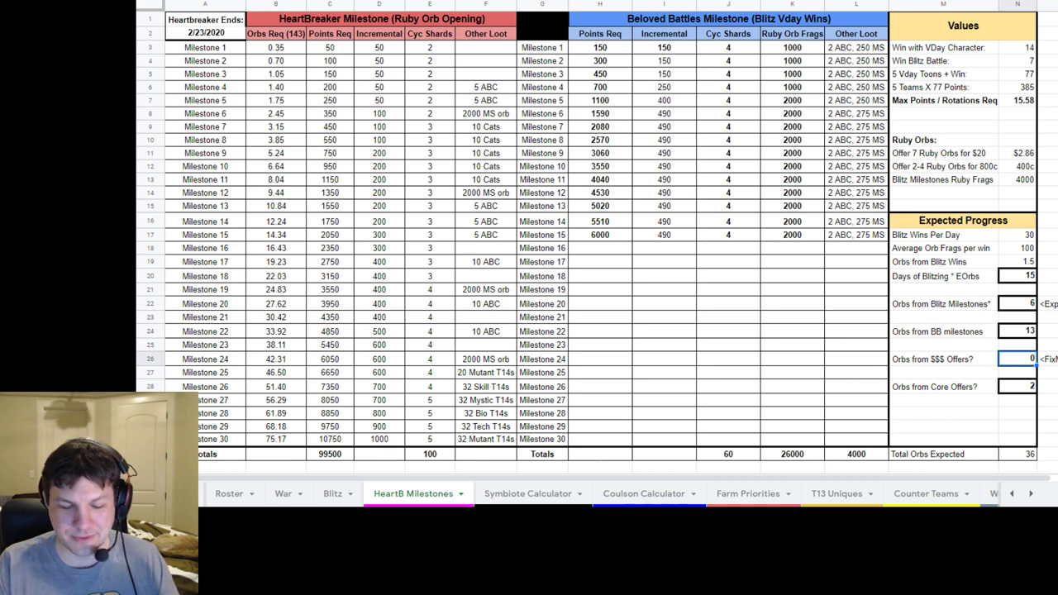
text(7)
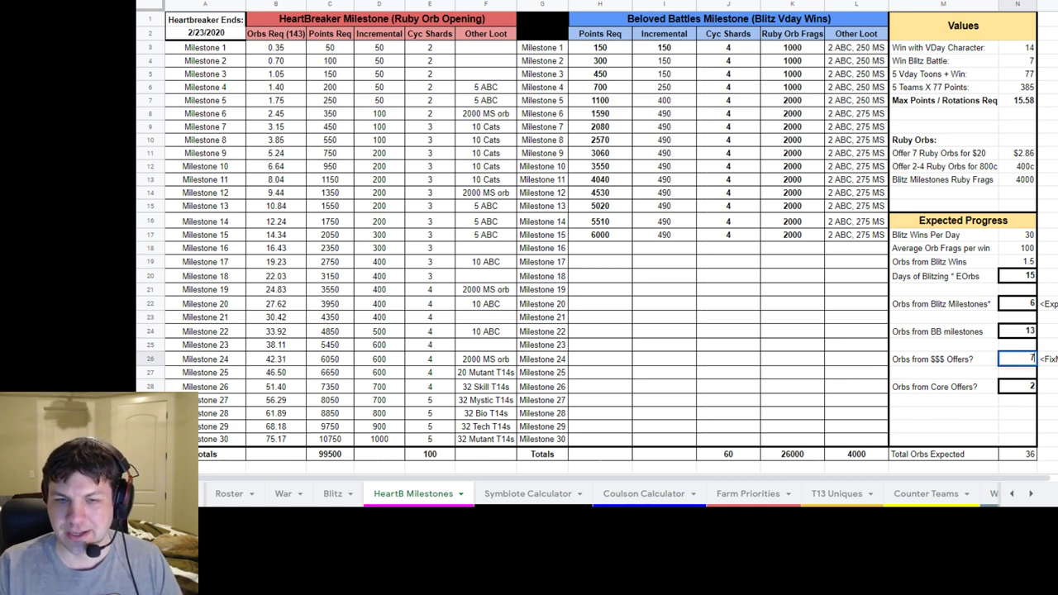
click(1013, 455)
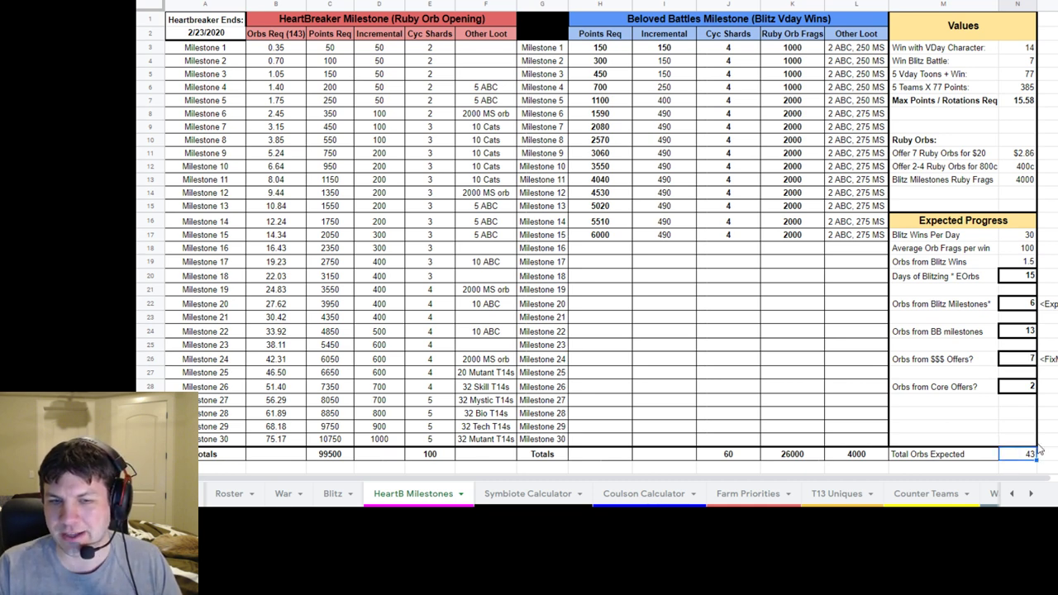
Step: Set Orbs from Core Offers to 4 and check the Total Orbs Expected
click(1023, 388)
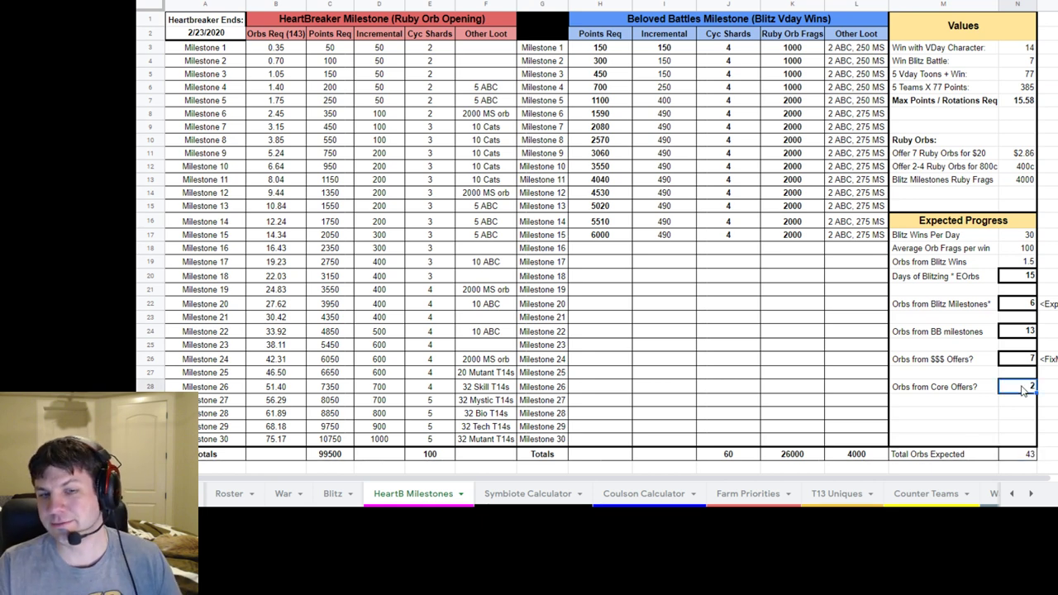
text(4)
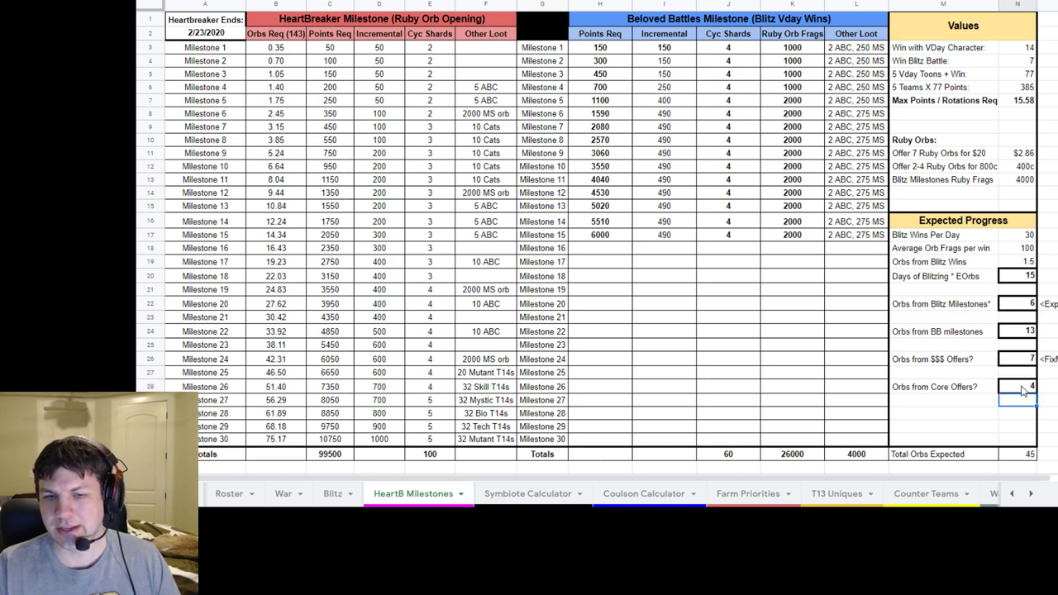
key(Return)
key(Down)
click(1030, 462)
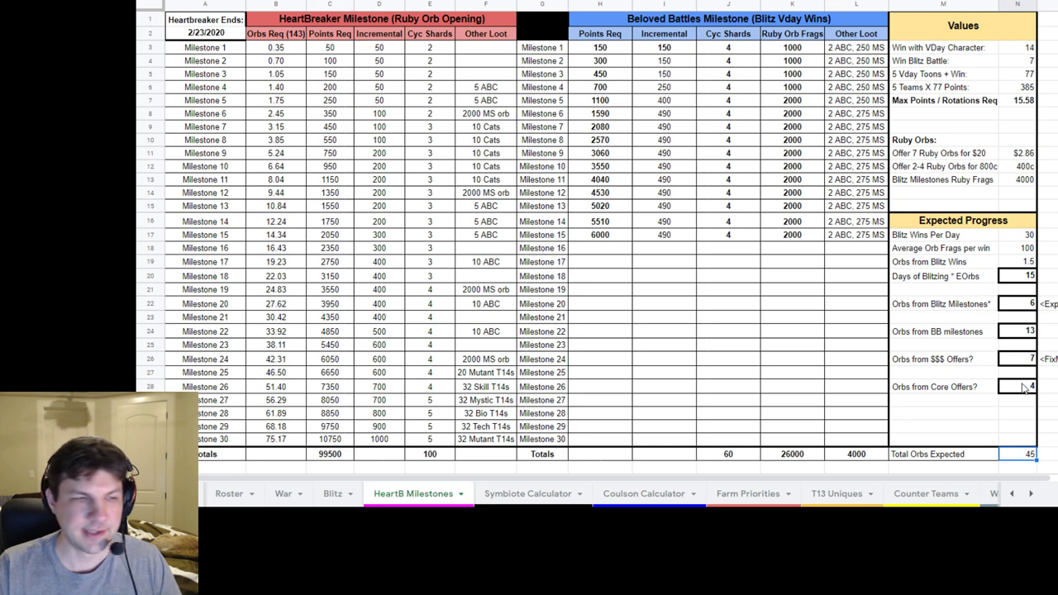
Step: Check the HeartBreaker orb requirement and other loot for Milestone 25, plus the Cyclops shards and loot for Milestone 26
click(280, 364)
click(281, 374)
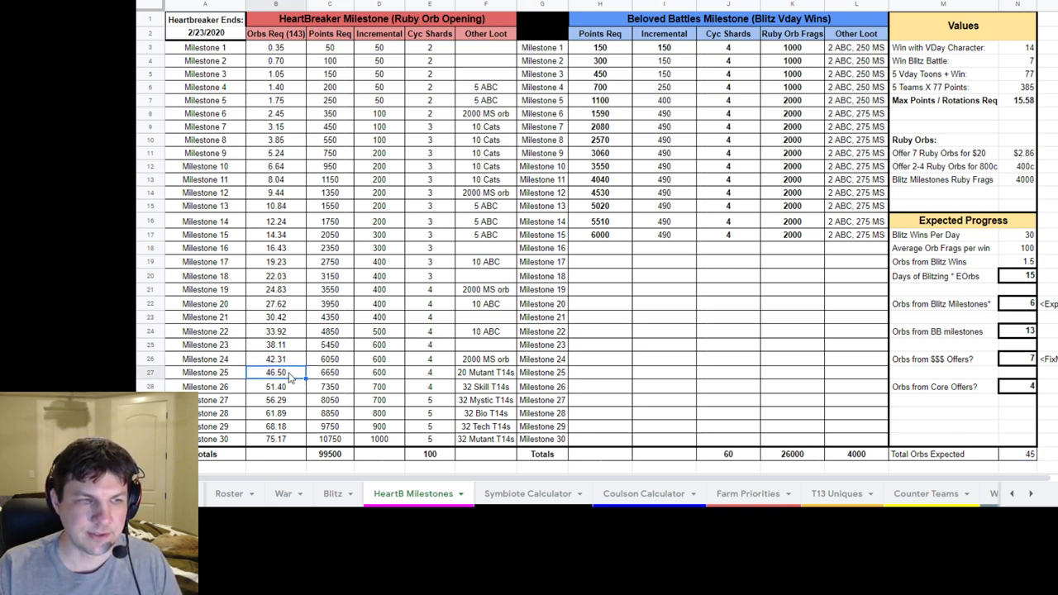
click(463, 376)
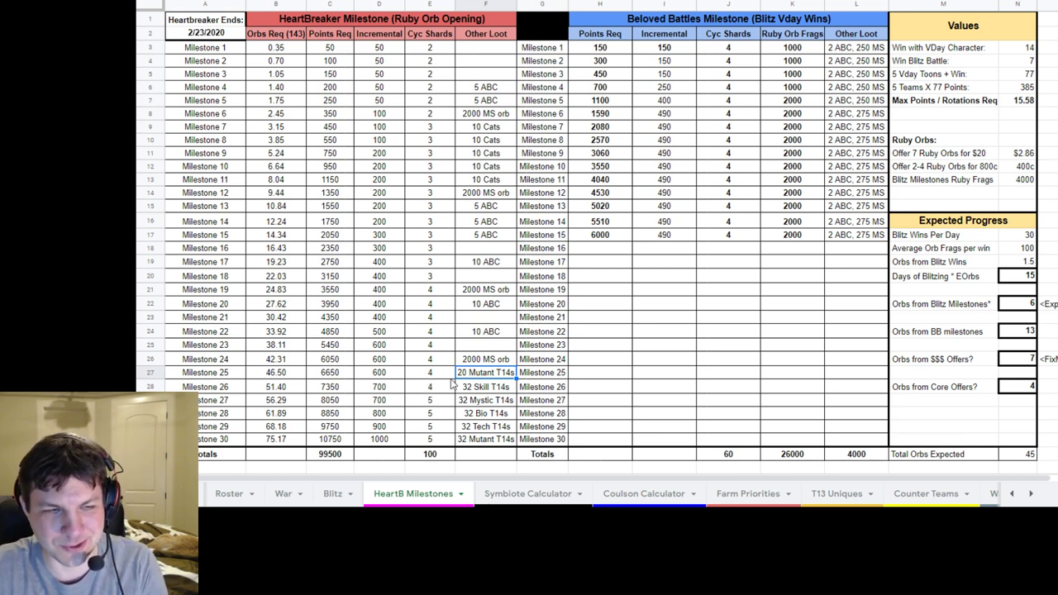
click(436, 391)
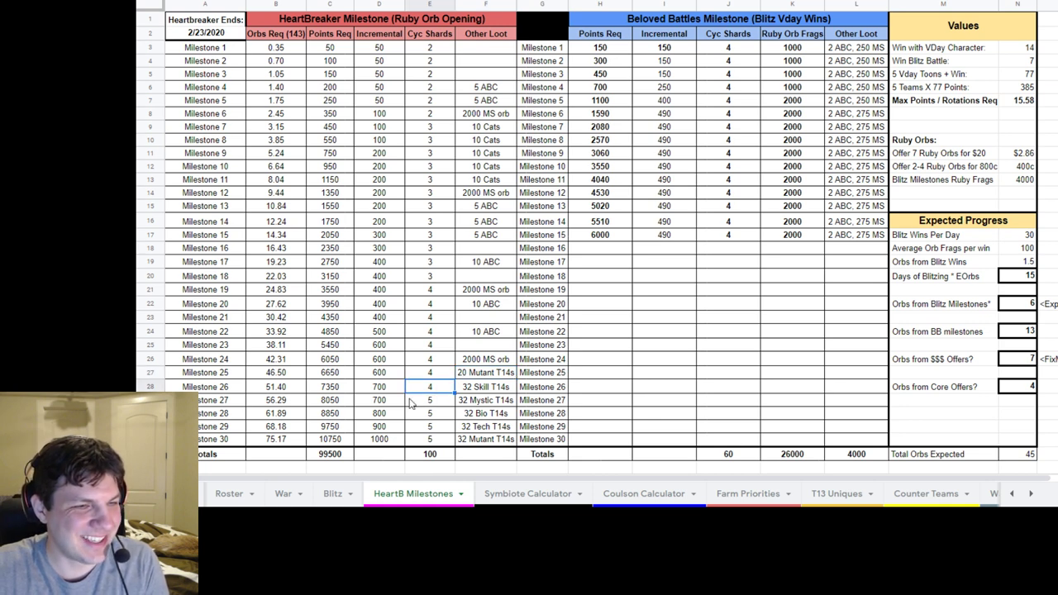
click(468, 393)
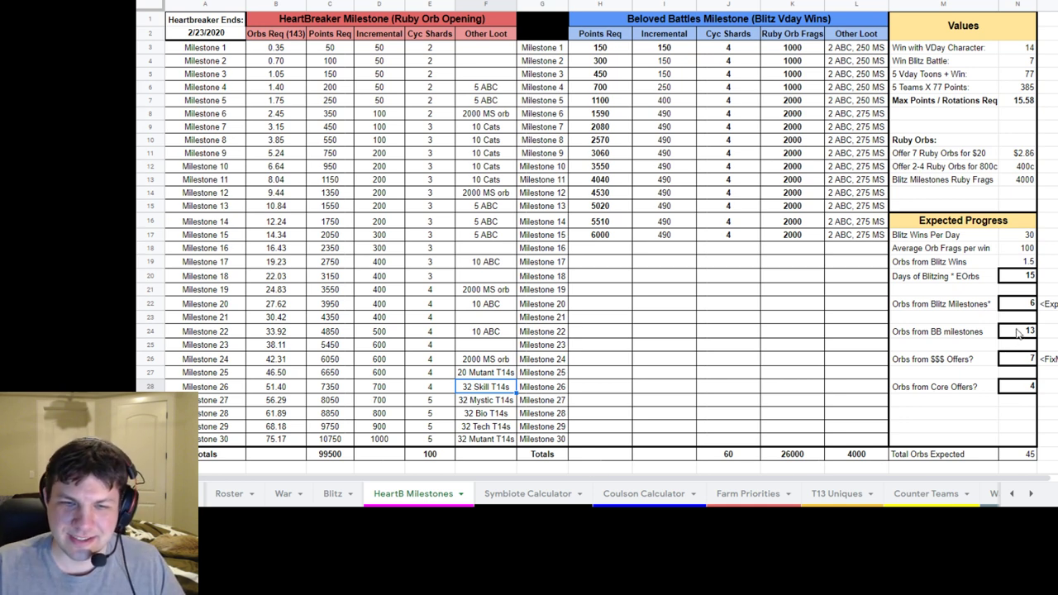
Step: Set Orbs from $$$ Offers to 0 and check the orbs required for HeartBreaker Milestone 25
click(1017, 362)
text(0)
click(1025, 388)
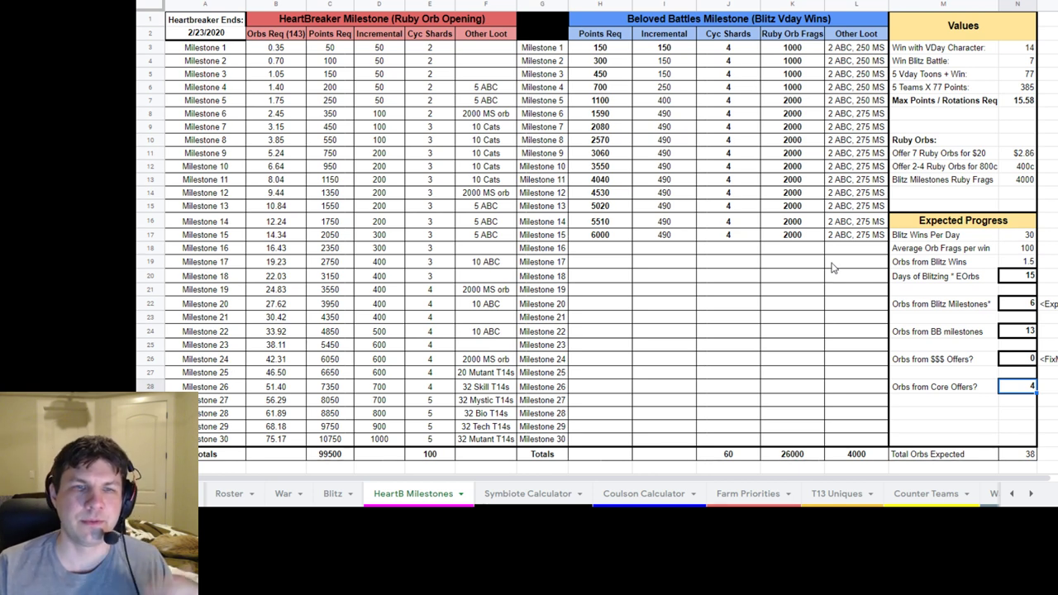
click(296, 372)
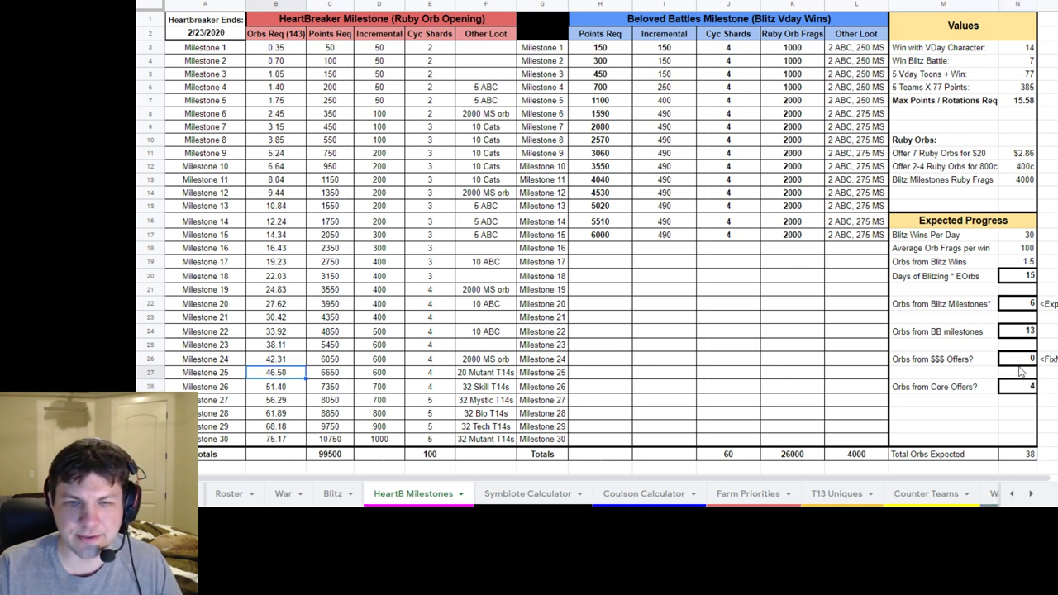
Step: Set Blitz Wins Per Day to 25 in the Expected Progress section and check the Days of Blitzing orbs
click(1019, 389)
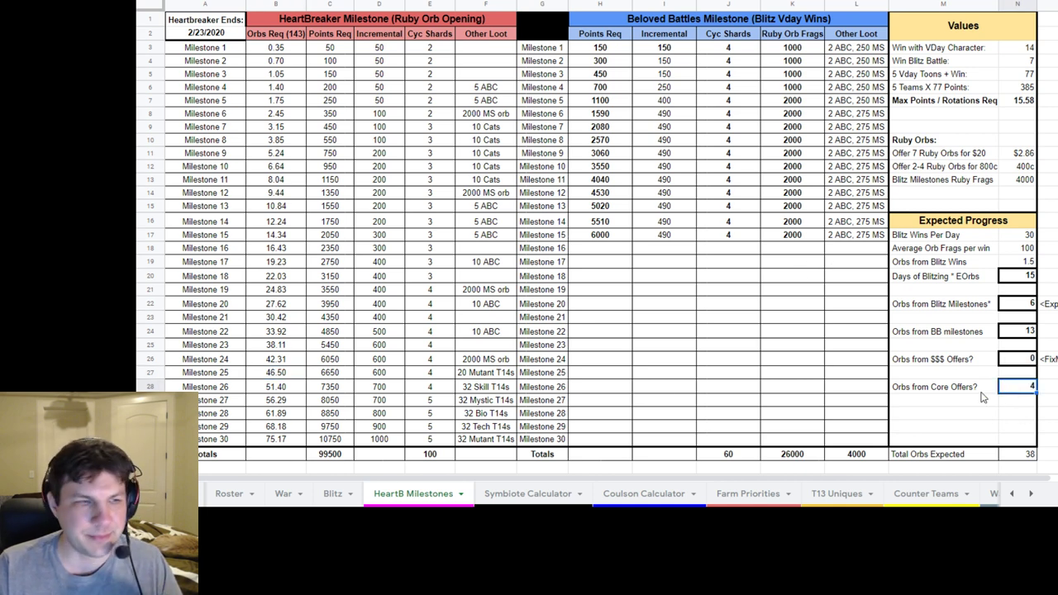
click(1026, 279)
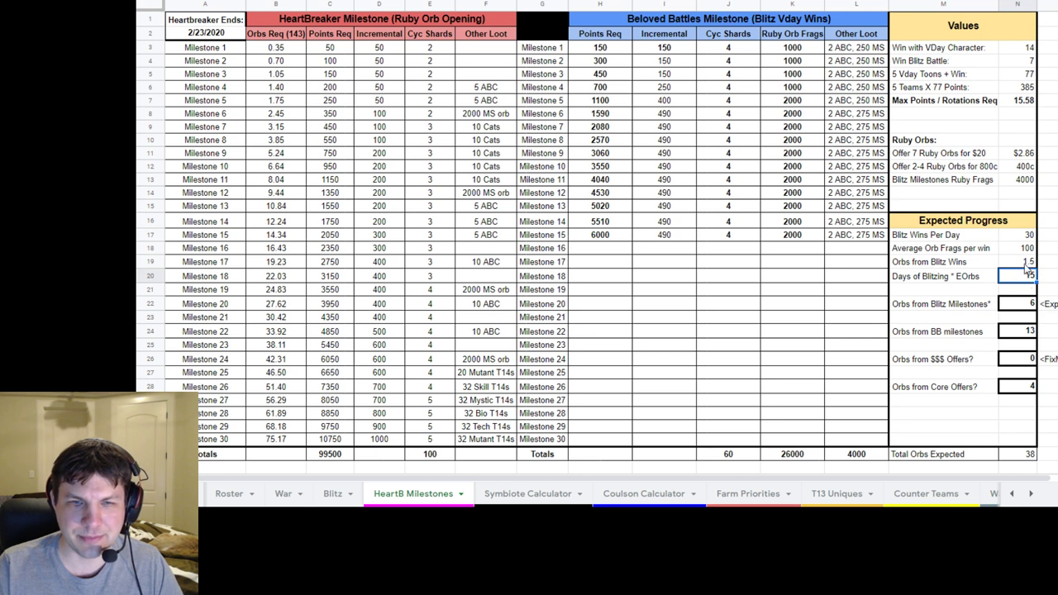
click(1023, 237)
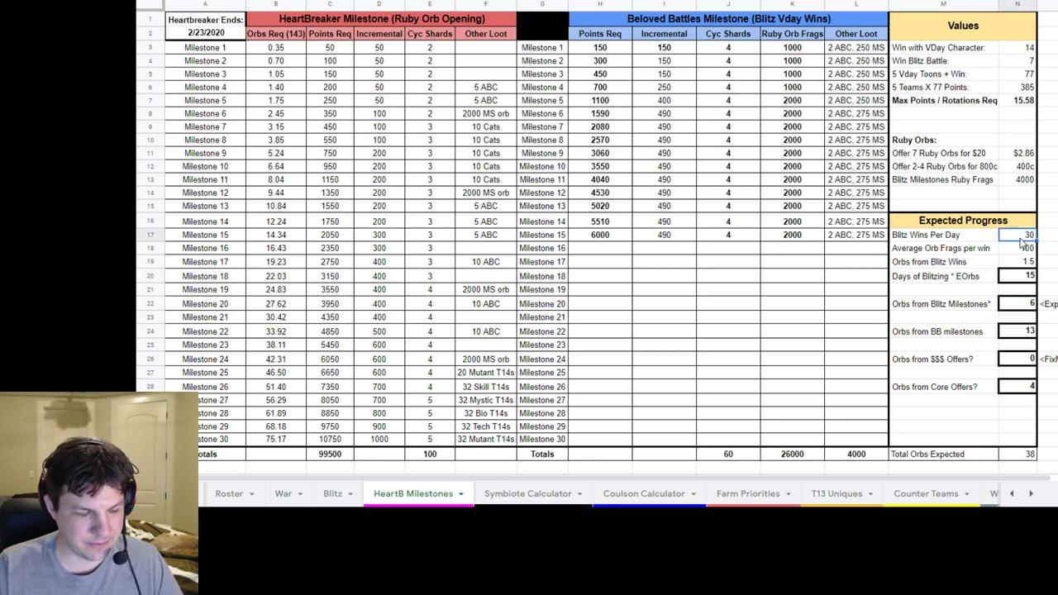
text(25)
key(Return)
click(1023, 280)
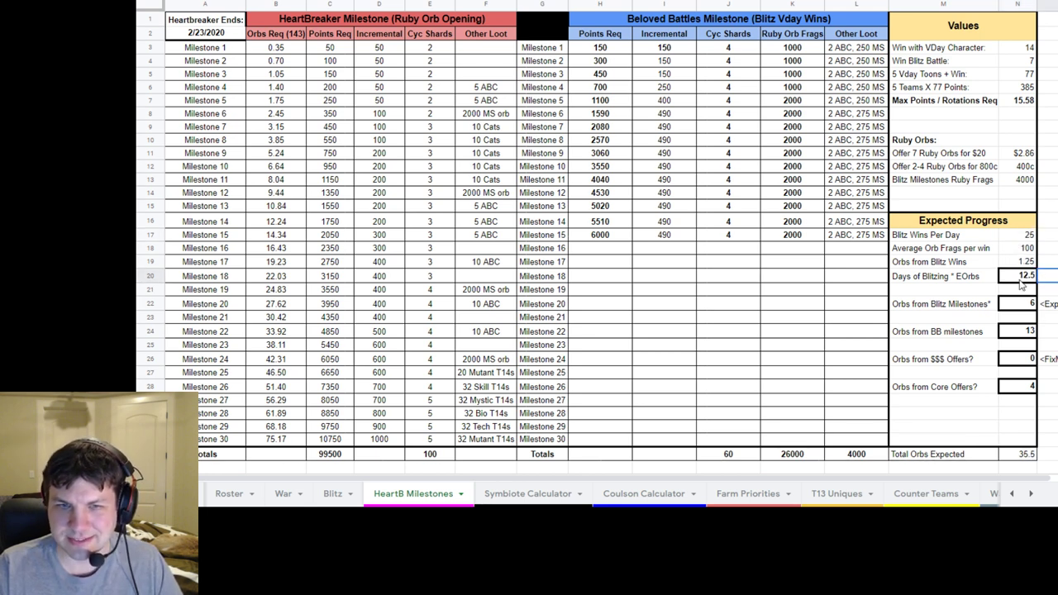
Step: Review the orbs expected from Blitz milestones, BB milestones and core offers
click(1027, 306)
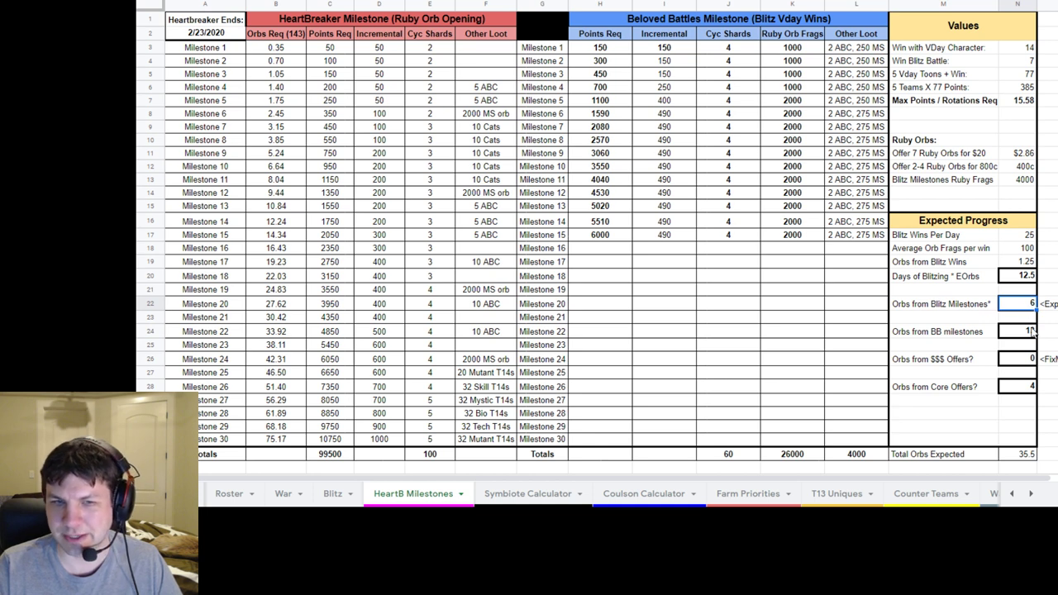
click(1031, 331)
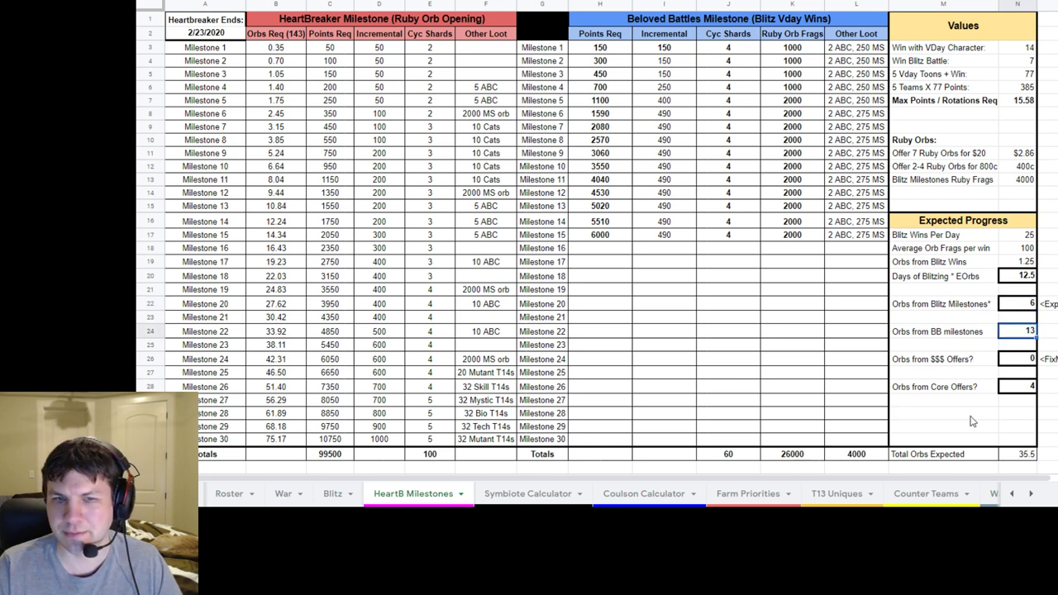
click(1022, 389)
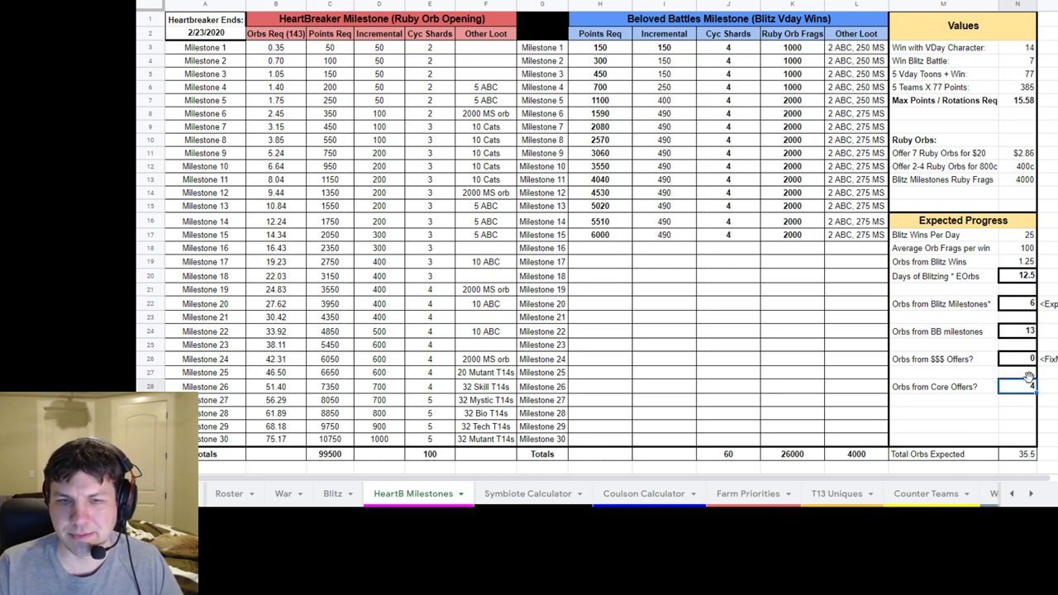
Step: Check the orbs, points and other loot for HeartBreaker Milestone 22, and the points and orbs required for Milestone 30
click(300, 335)
click(492, 336)
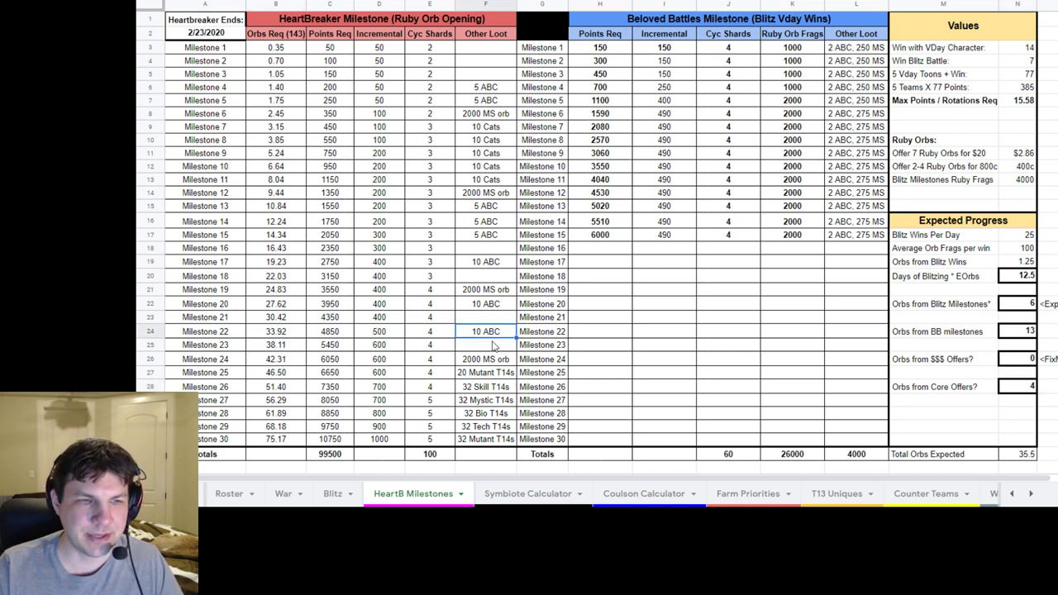
click(351, 338)
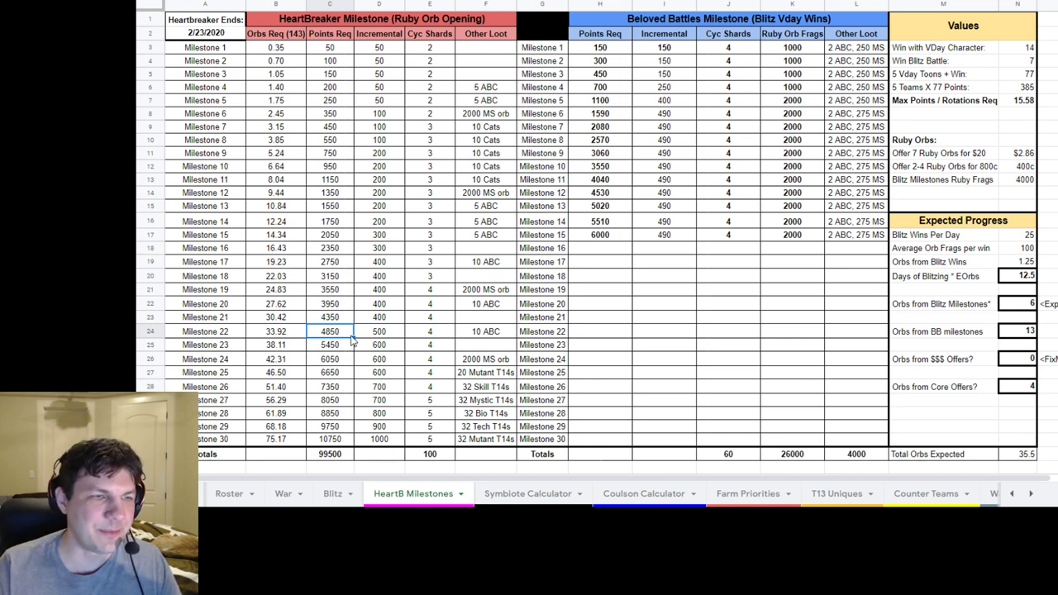
click(333, 441)
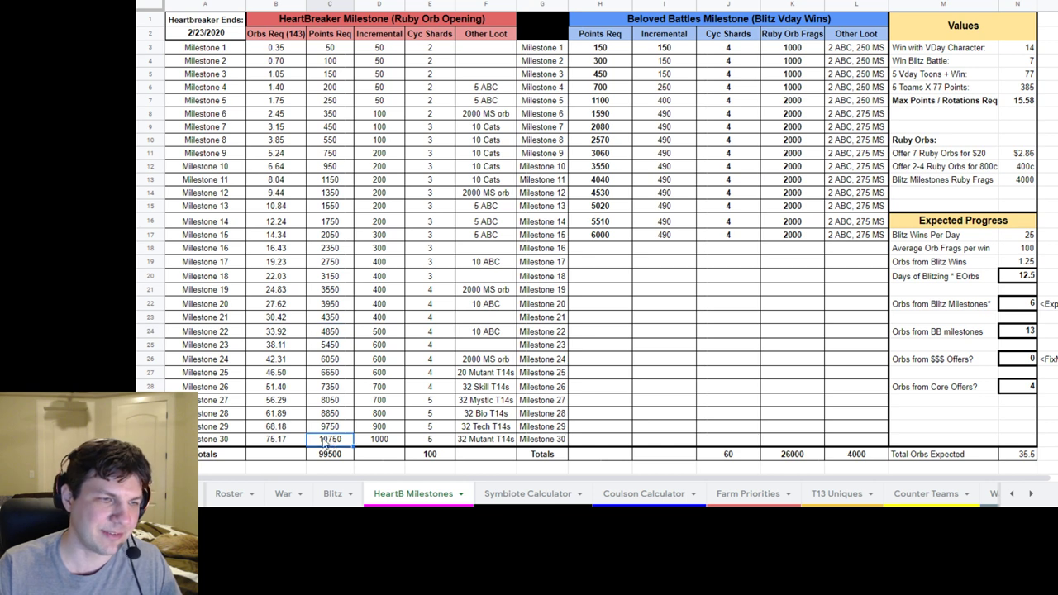
click(270, 443)
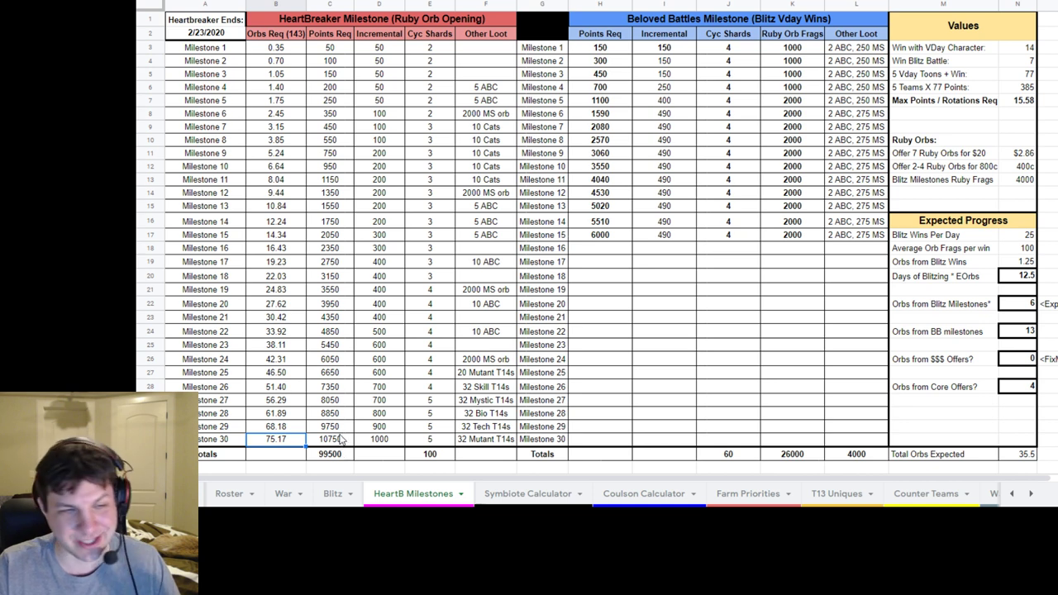
Step: Examine the loot and Cyclops shards of HeartBreaker Milestones 25 and 26, and the orbs required for Milestone 27
click(471, 387)
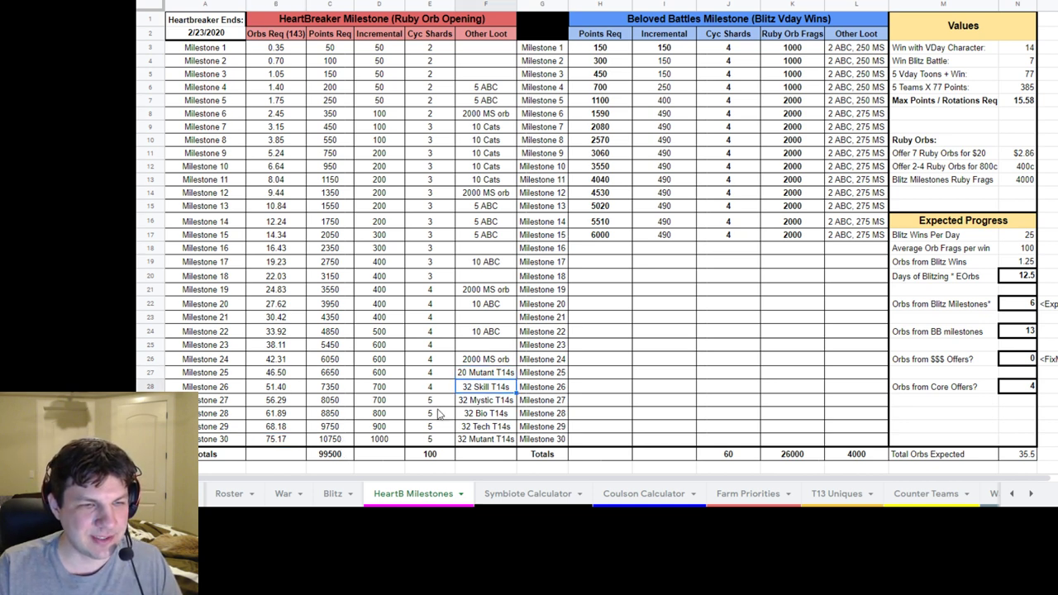
click(477, 376)
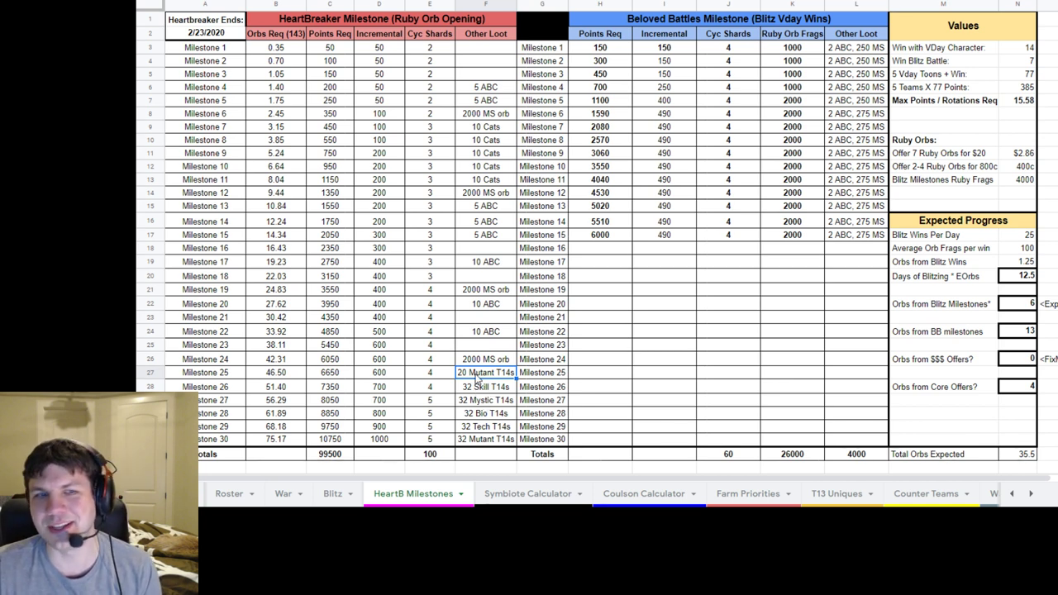
click(431, 377)
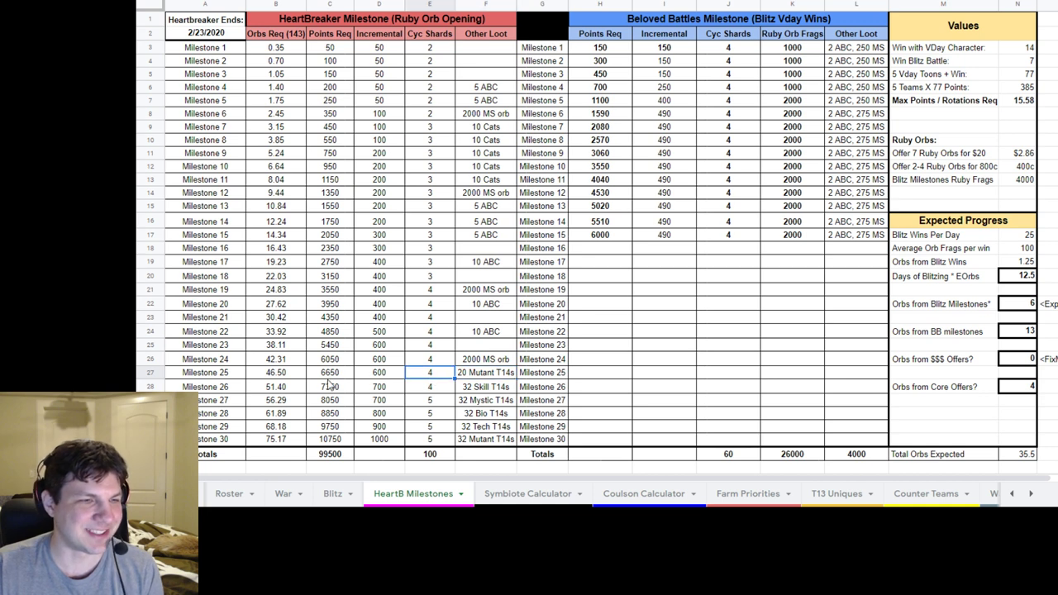
click(334, 392)
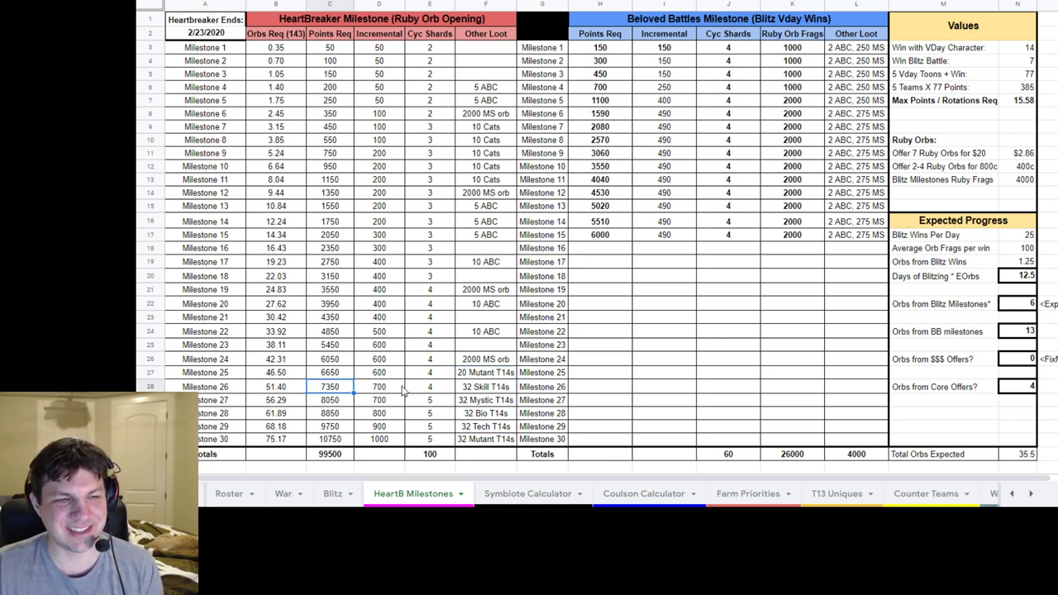
click(484, 390)
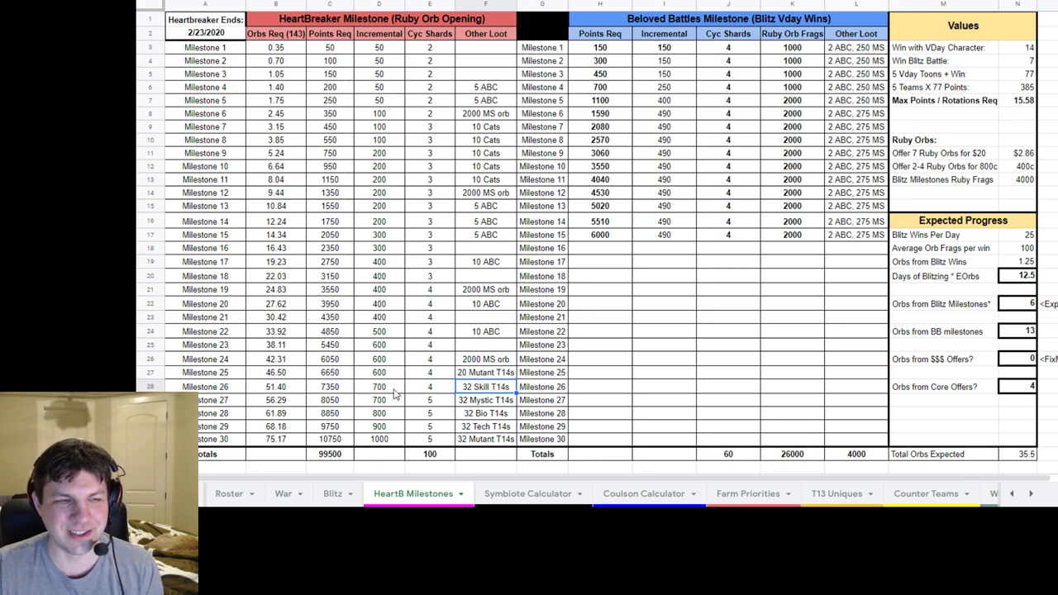
click(425, 392)
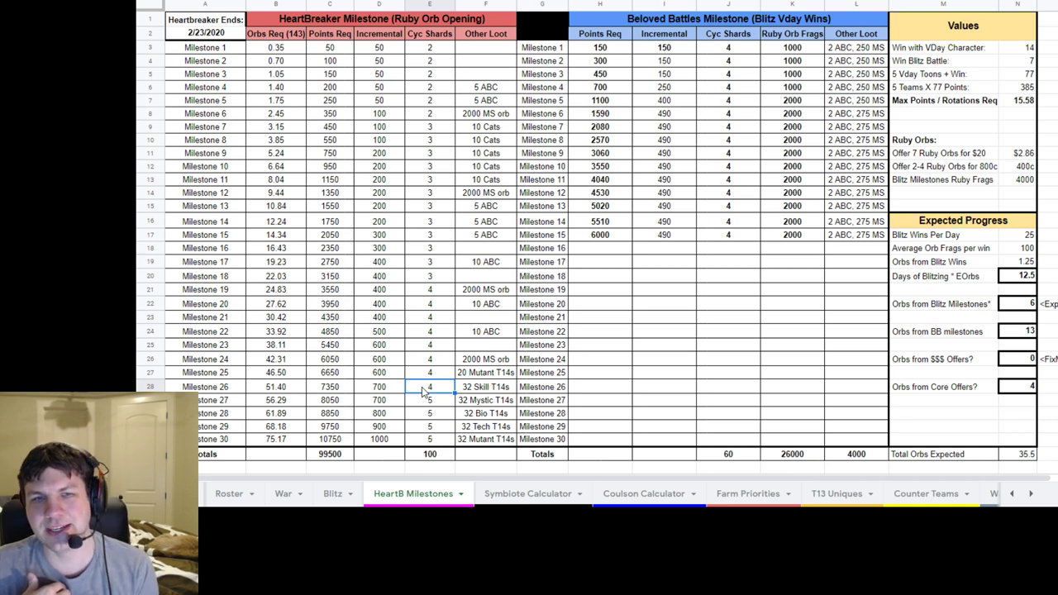
click(260, 402)
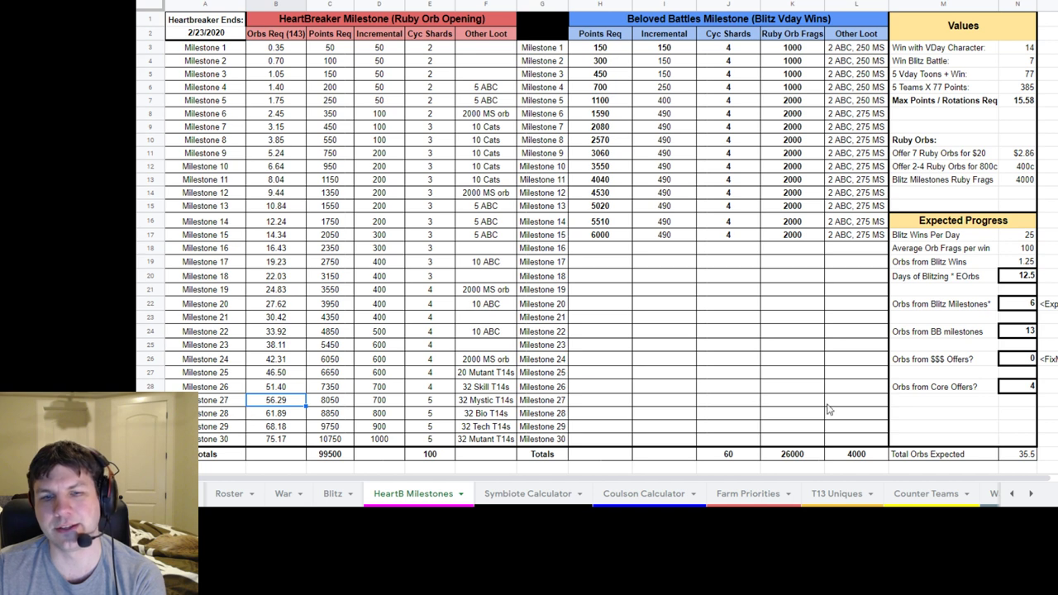
Step: Compare the Cyclops shard totals of the HeartBreaker and Beloved Battles milestones, and check the core offer and BB milestone orbs
click(1031, 388)
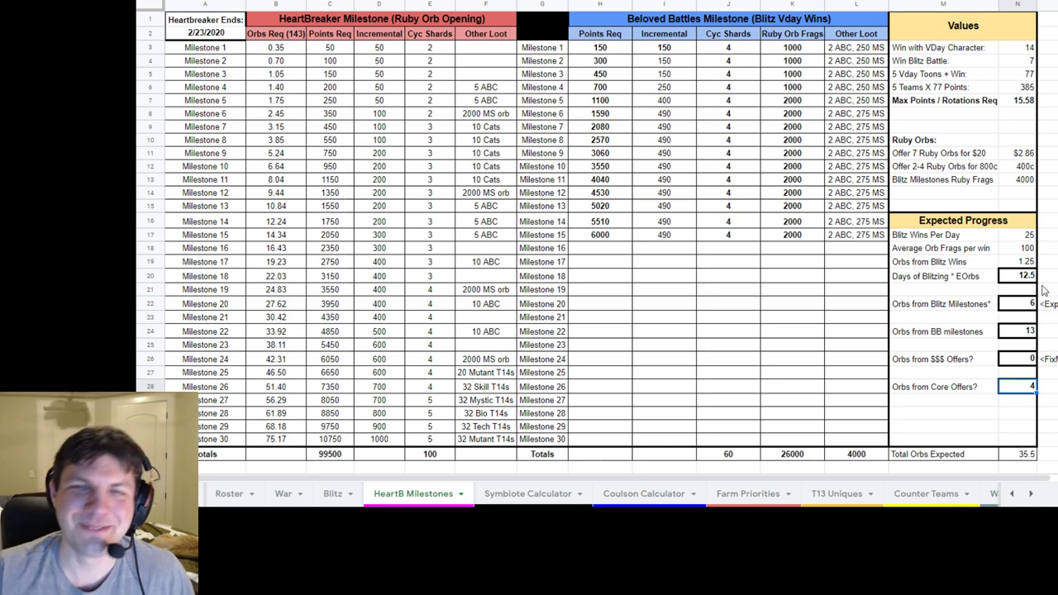
click(746, 460)
click(430, 457)
click(739, 462)
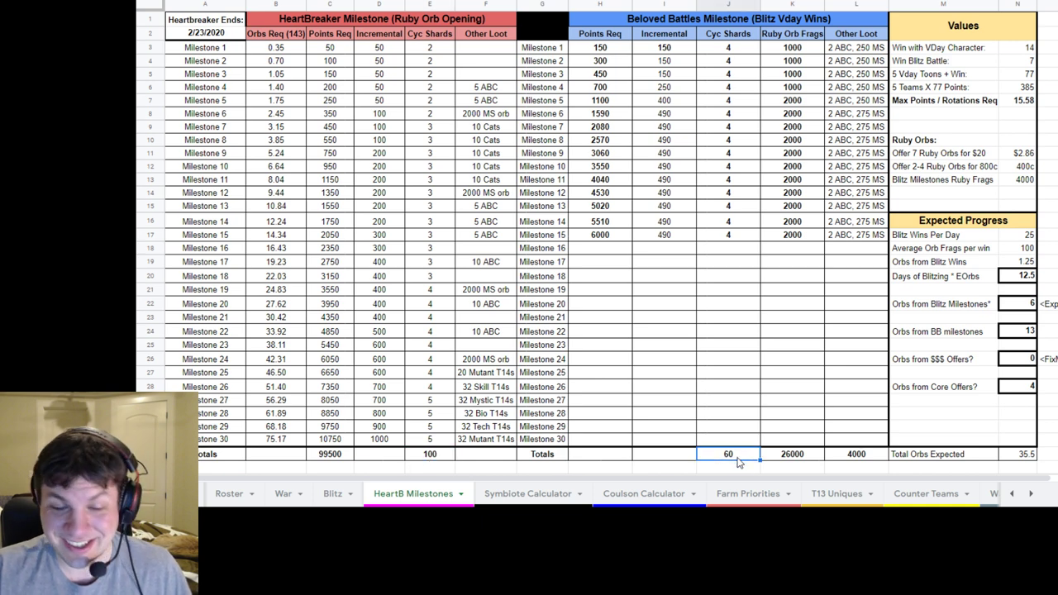
click(1017, 331)
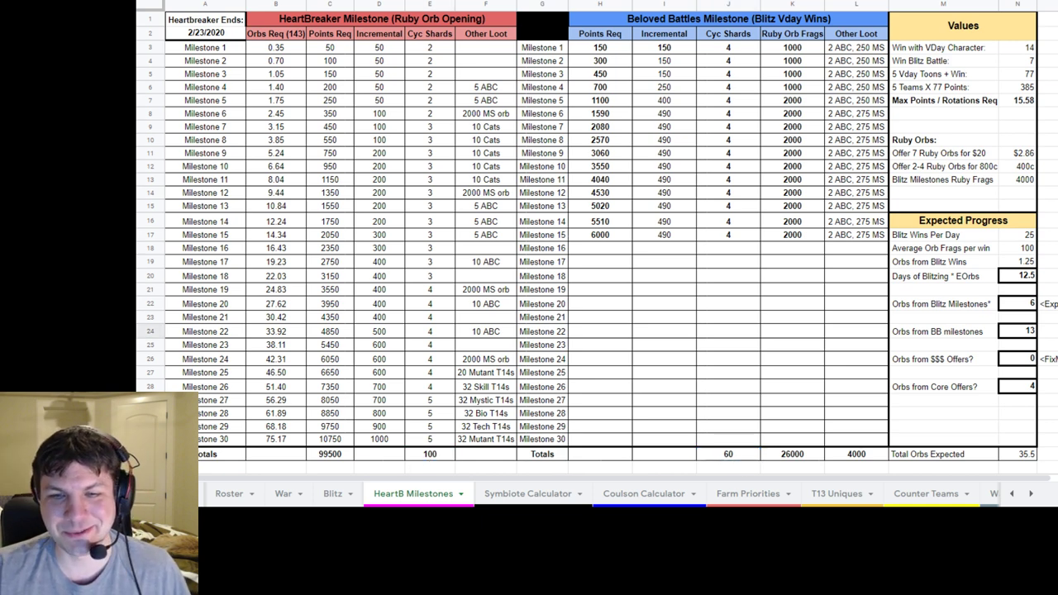
click(1048, 330)
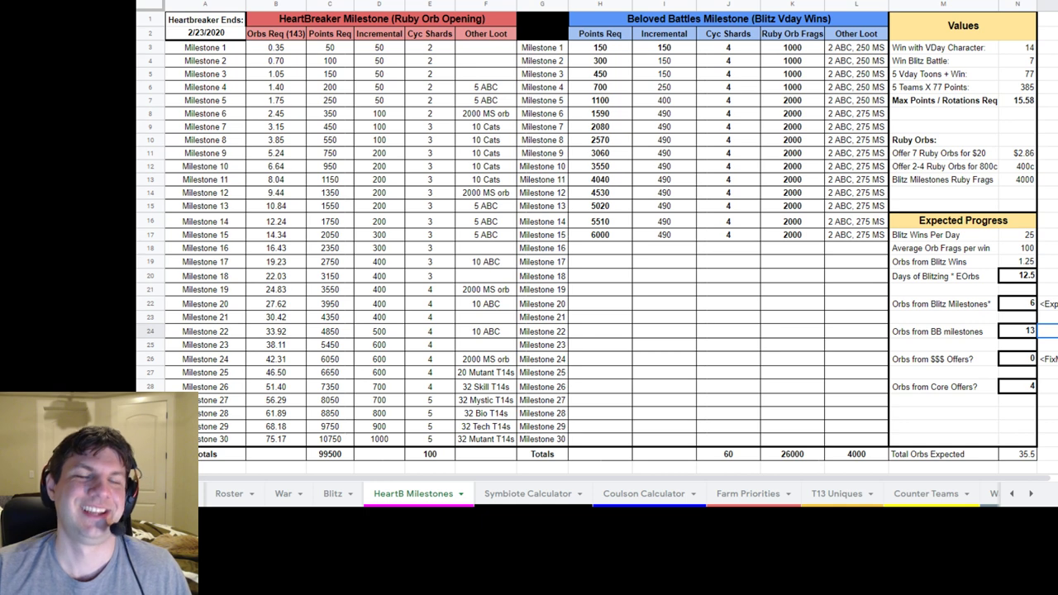